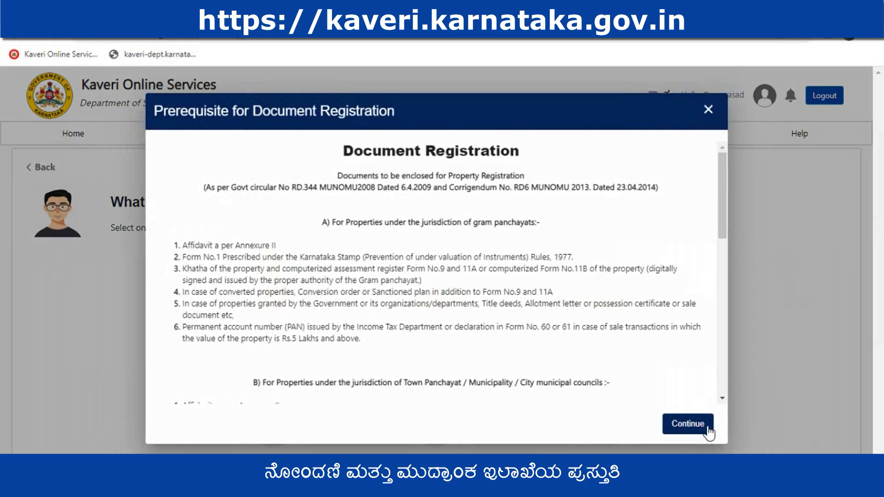
Read through the document registration prerequisites, continue past them, and set the nature of document to Sale
left_click_drag(721, 224, 446, 377)
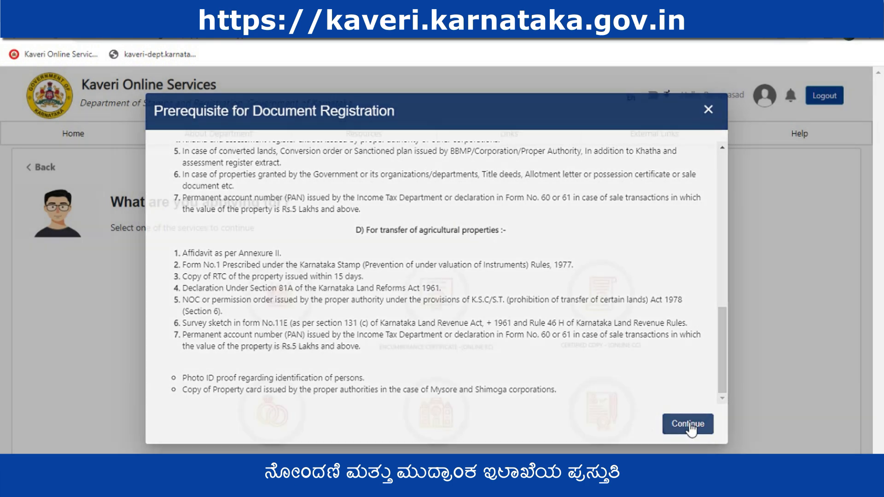
left_click(689, 423)
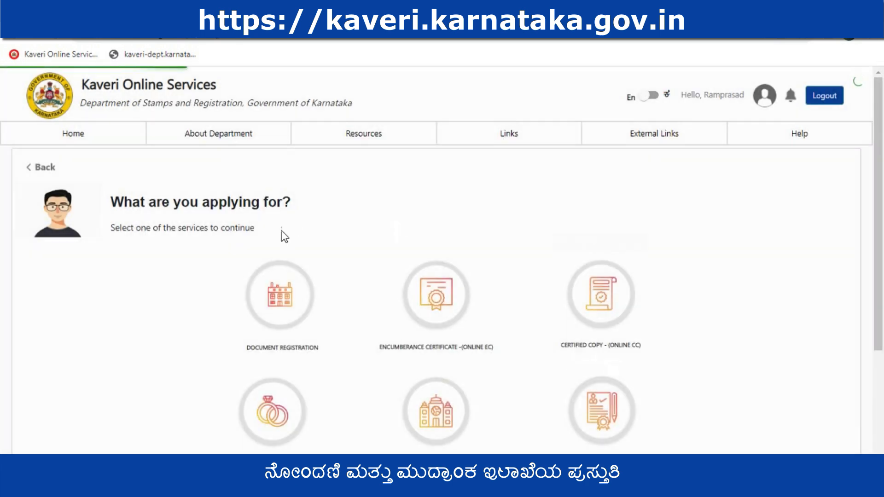
left_click(154, 276)
key("s")
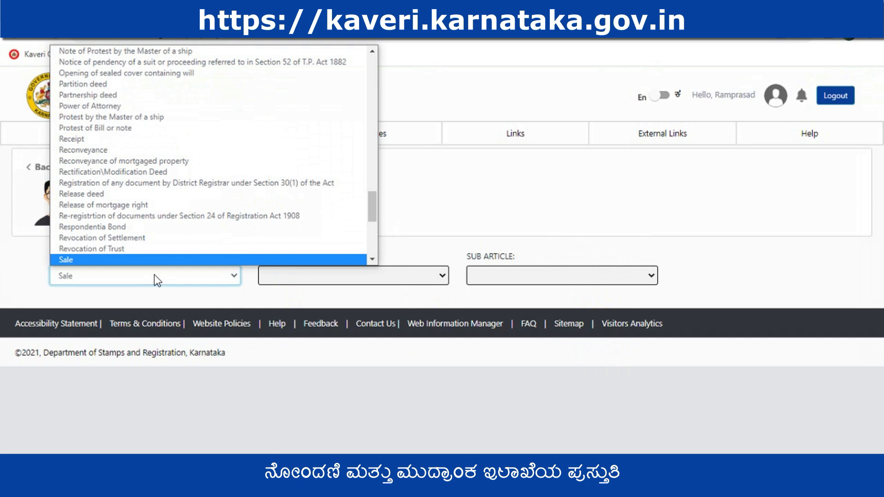
key("Return")
Set the article to Conveyance and the sub article to "(20-1-iii) any area other than areas specified in items (i) and (ii)", and continue
left_click(299, 276)
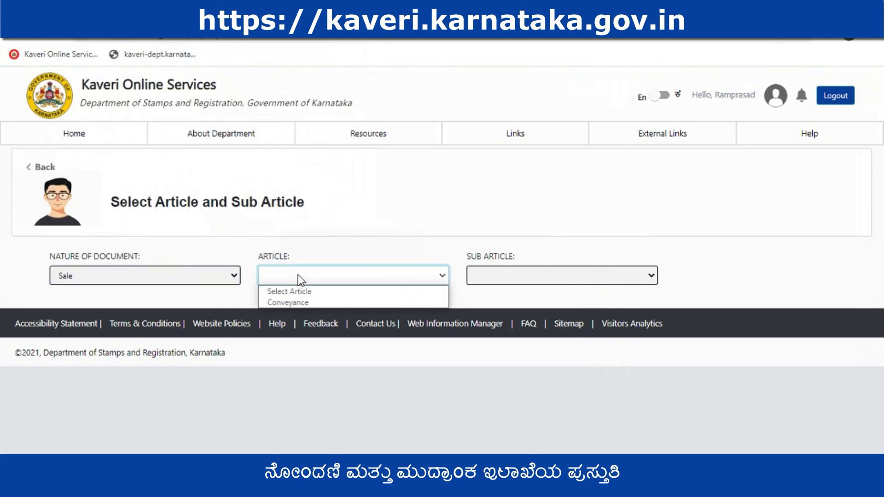
left_click(300, 302)
left_click(495, 276)
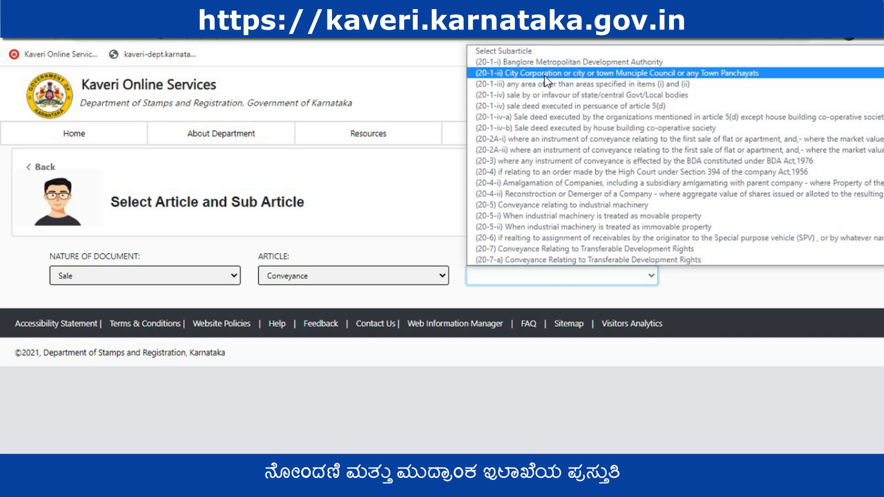
left_click(678, 83)
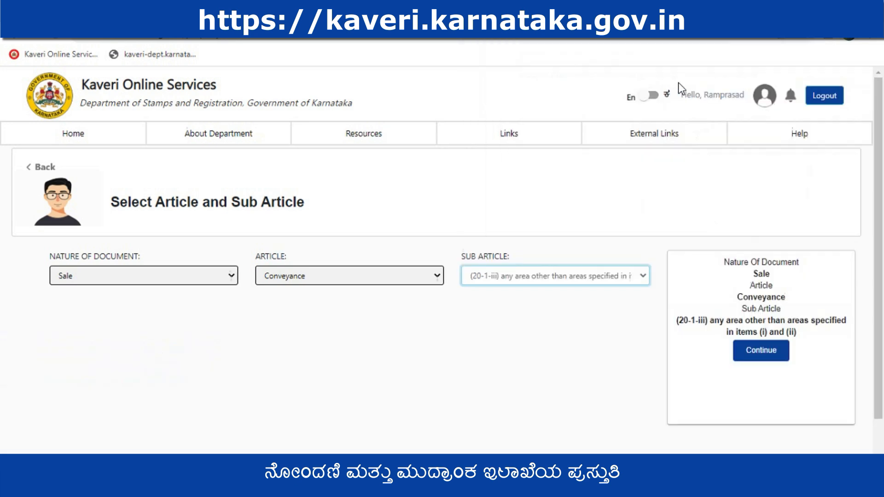
left_click(773, 363)
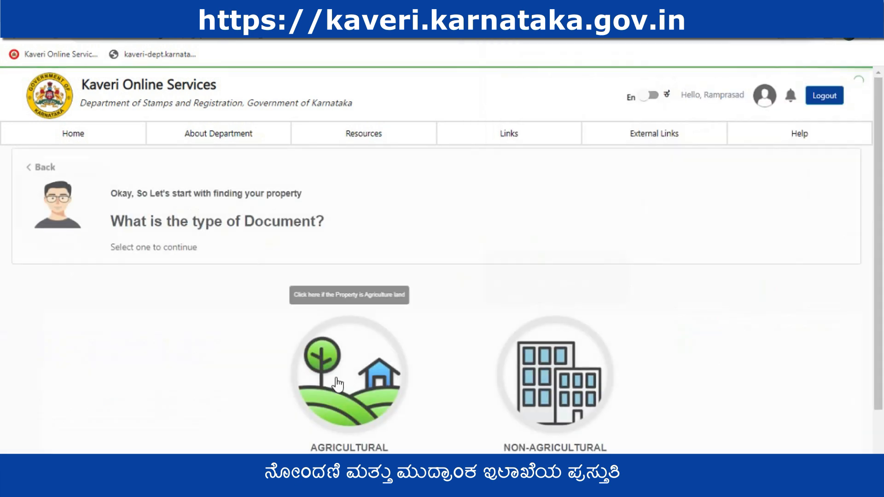
Choose a non-agricultural property under the e-Swathu jurisdiction and set its district to Mysore
left_click(560, 385)
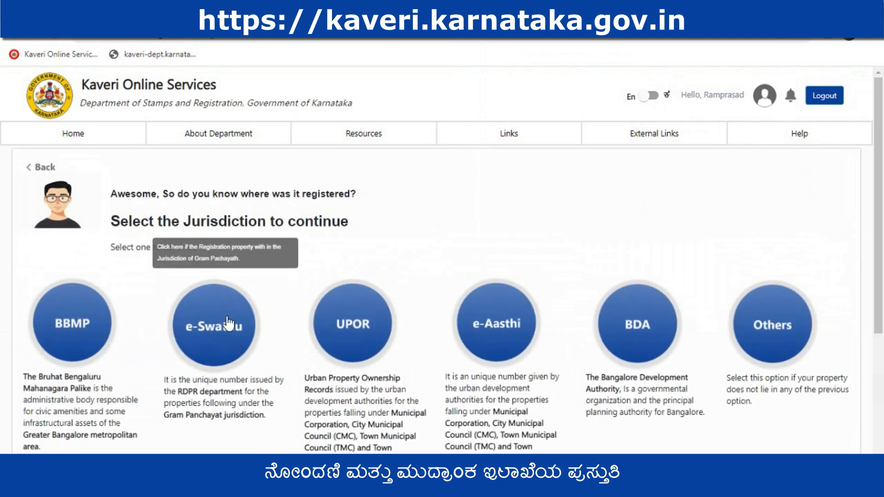
left_click(212, 334)
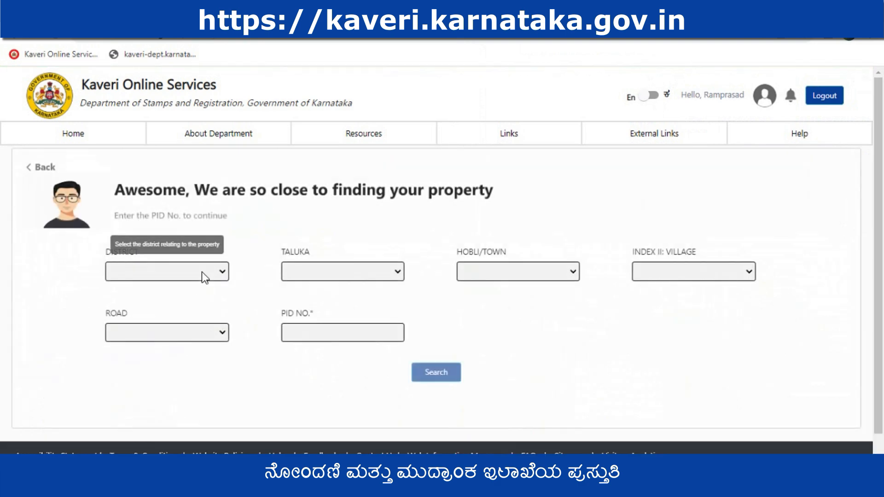
left_click(202, 271)
key("m")
key("m")
key("m")
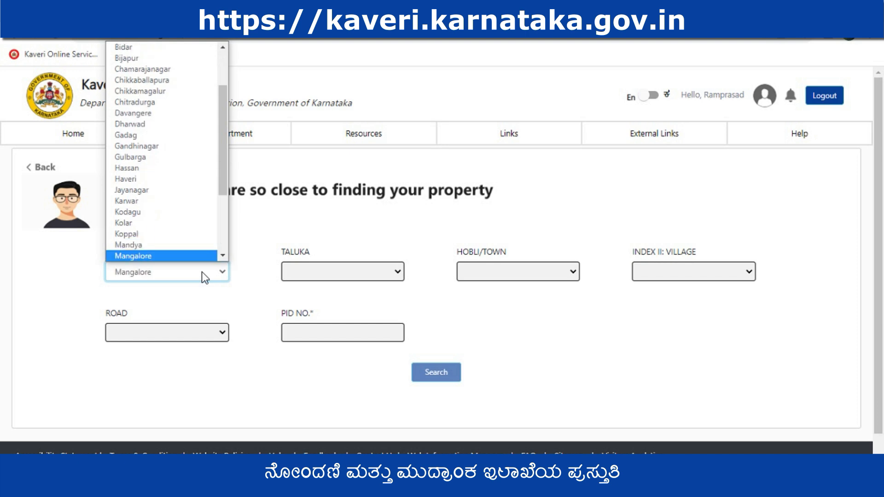
key("Return")
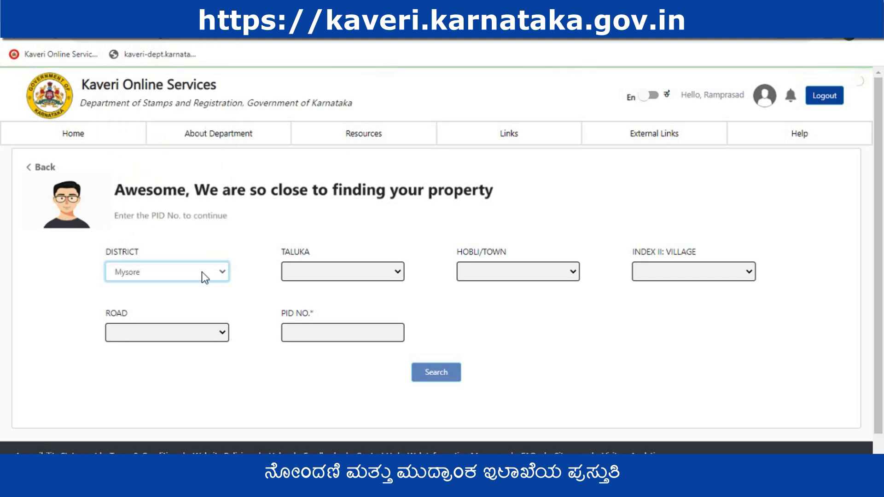
Search for the property by its PID number in Nanjangudu taluka, Biligere Hobli, Thagadooru village, road Thagadooru Village Limit
left_click(294, 271)
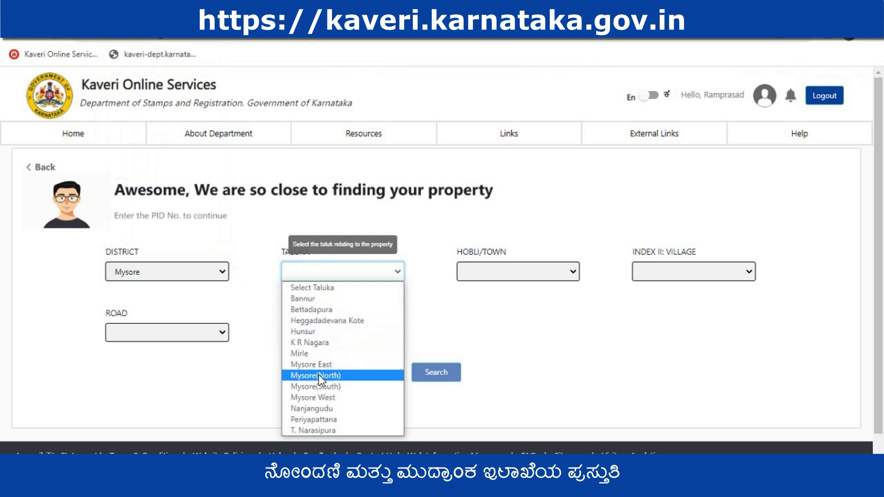
left_click(319, 406)
left_click(481, 273)
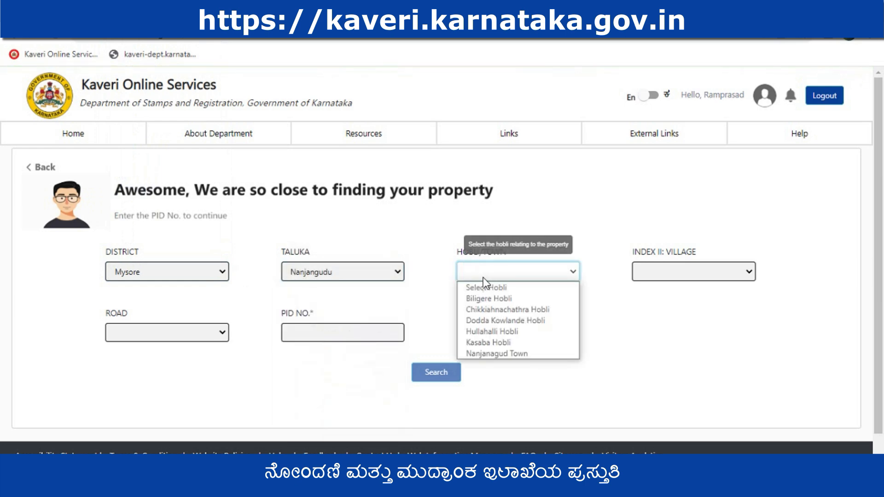
left_click(346, 333)
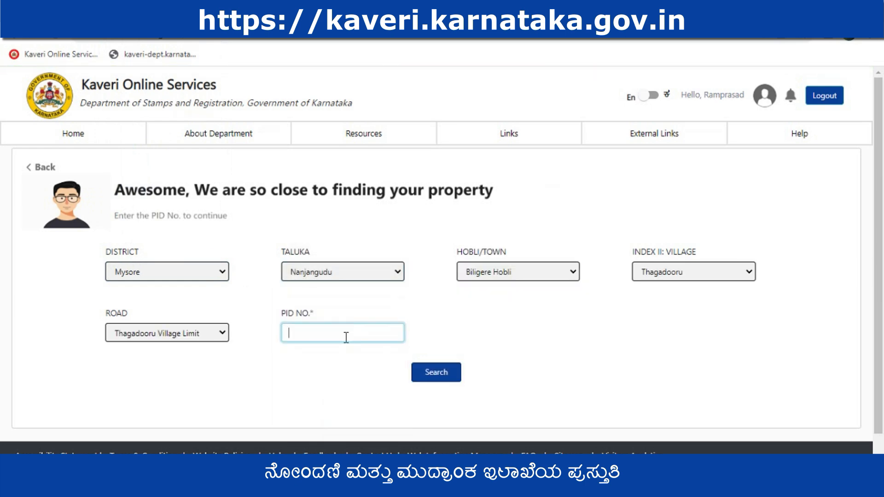
key("ctrl+v")
left_click(449, 374)
Review the fetched property record, including its property details, dimensions, boundaries and owner details
scroll(564, 322, "down", 3)
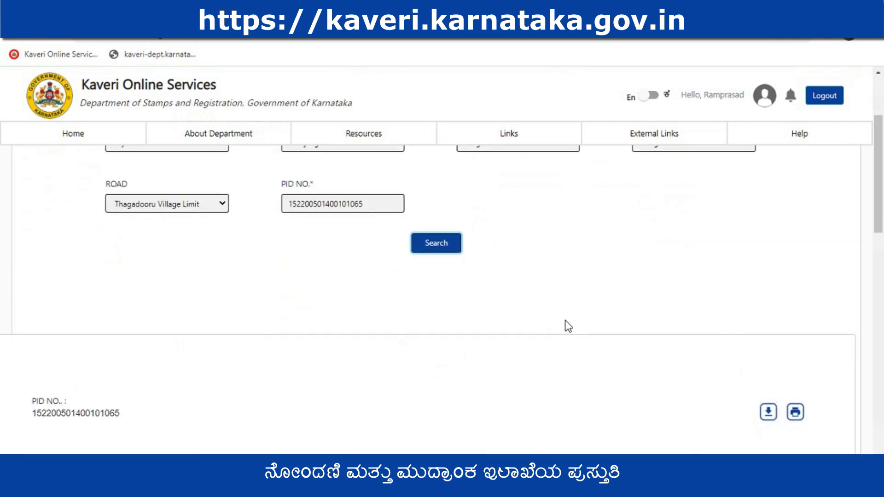
scroll(565, 321, "down", 5)
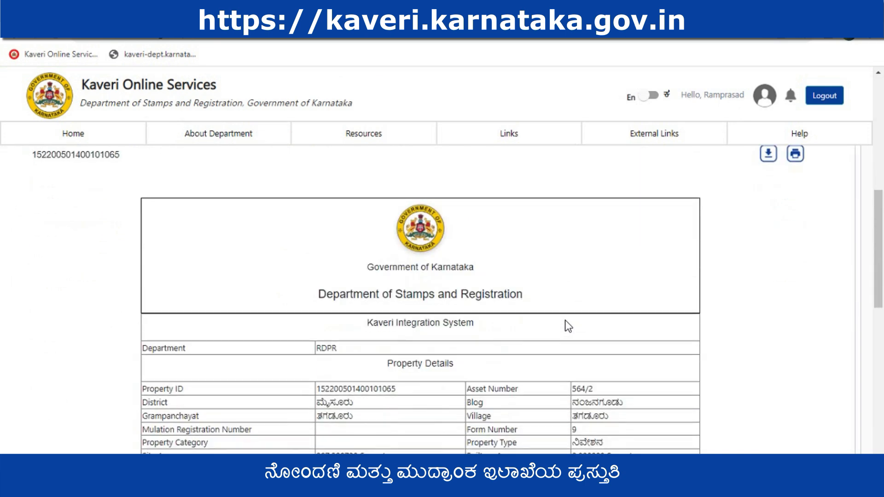
scroll(565, 319, "down", 1)
scroll(325, 198, "down", 3)
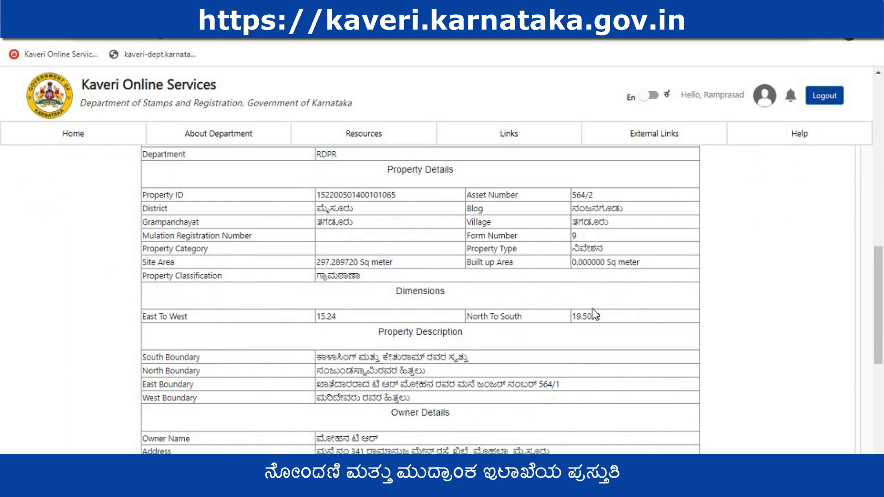
scroll(429, 280, "down", 3)
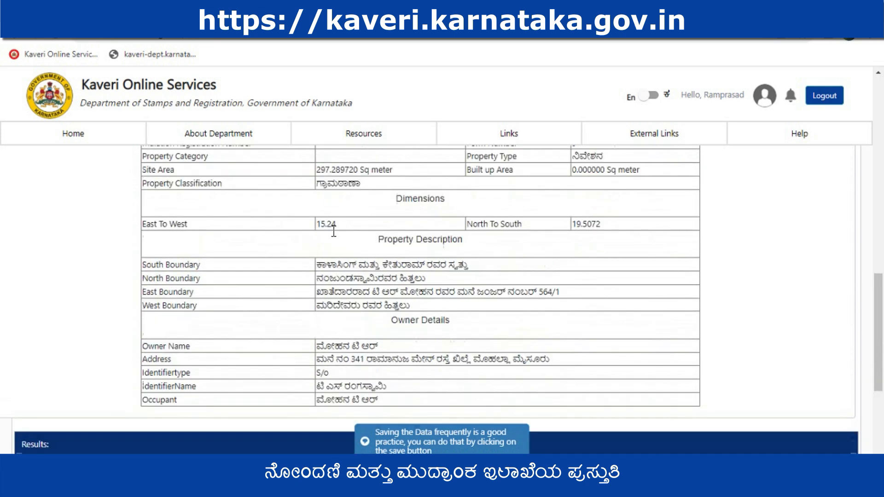
scroll(334, 228, "up", 2)
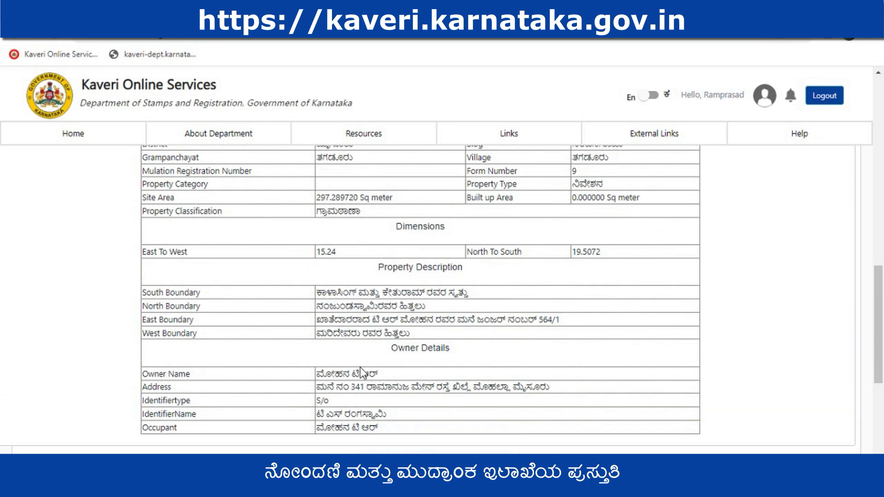
scroll(411, 407, "down", 3)
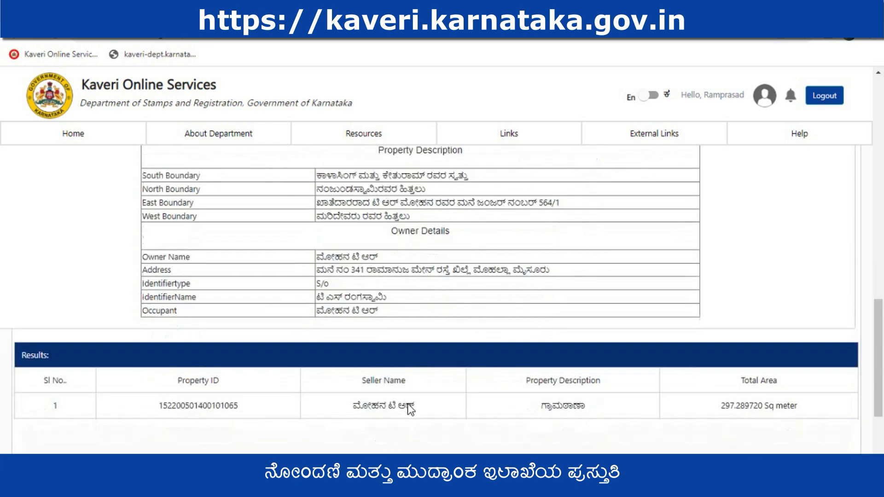
scroll(90, 390, "down", 3)
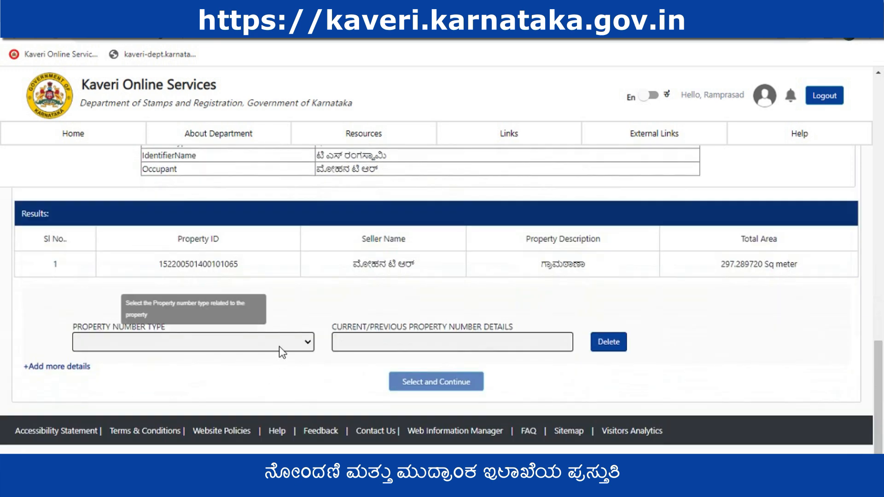
left_click(274, 349)
left_click(182, 140)
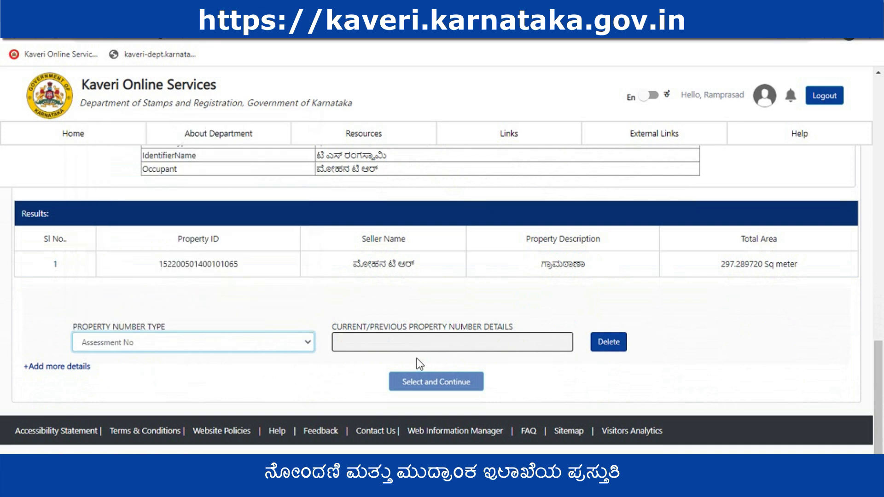
left_click(410, 343)
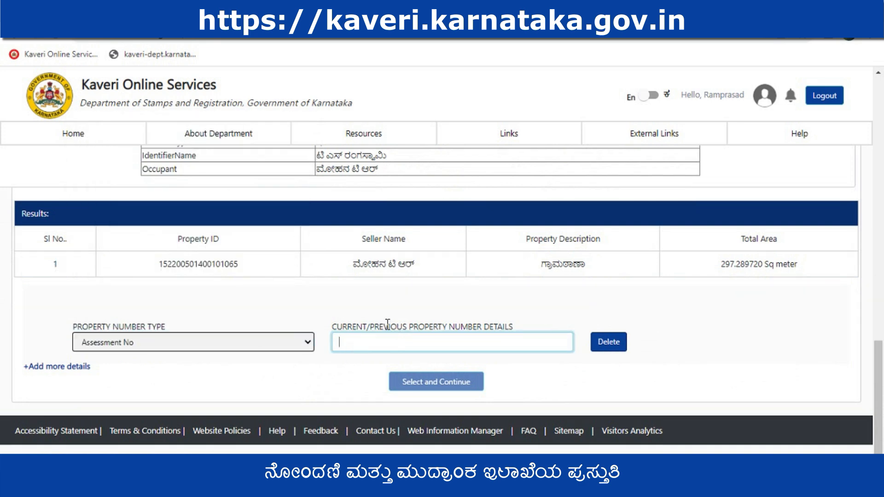
type("564/5")
left_click(533, 380)
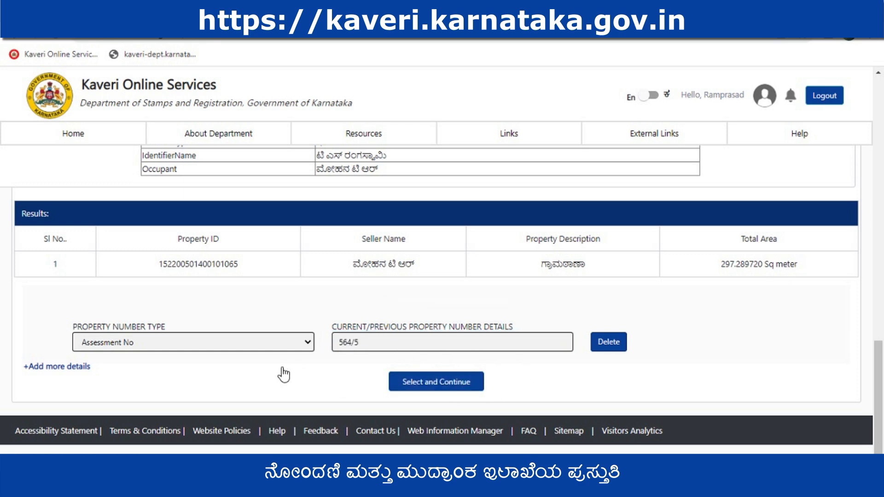
left_click(421, 383)
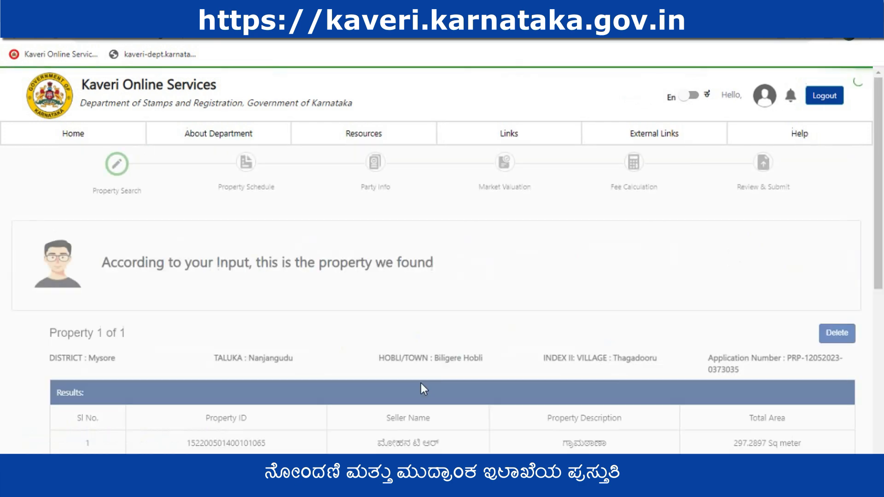
Check the summary of the found property and its property numbers, and save the property to continue to the schedule
scroll(628, 341, "down", 2)
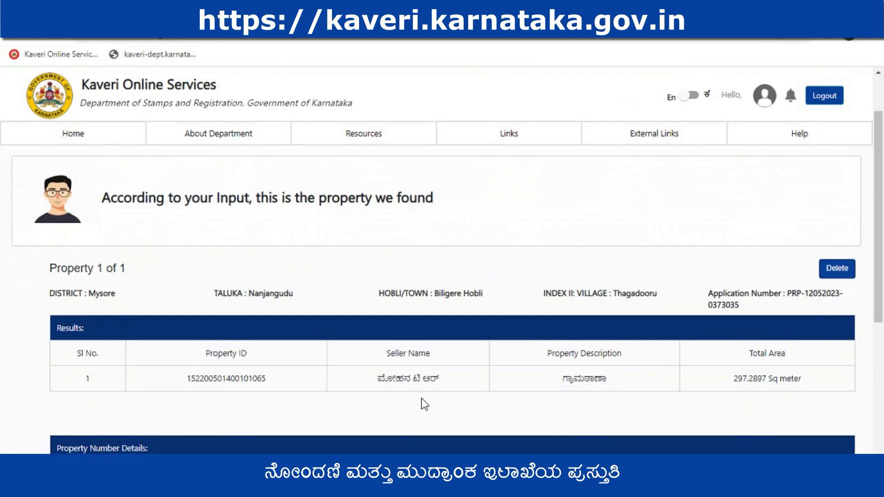
scroll(657, 382, "down", 3)
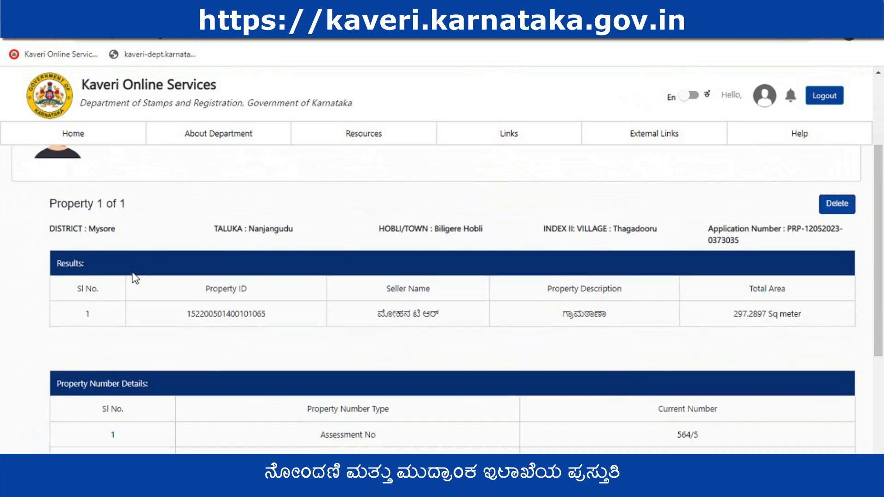
scroll(819, 332, "down", 2)
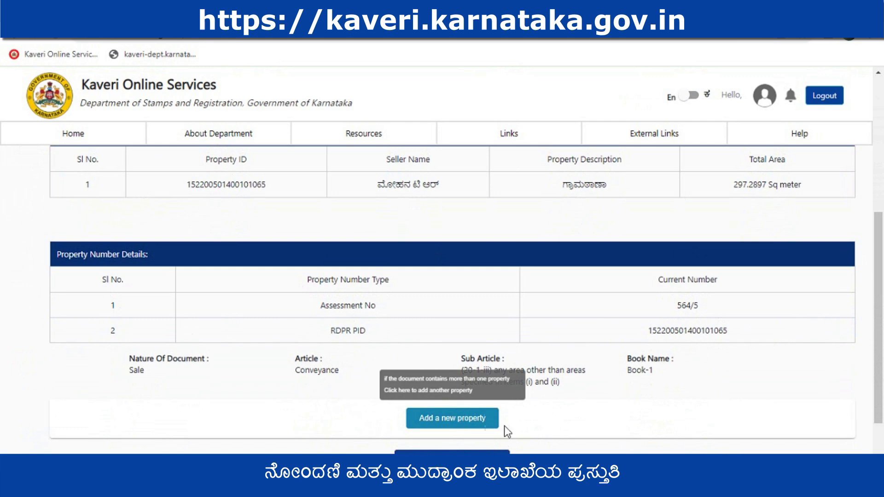
scroll(504, 426, "down", 2)
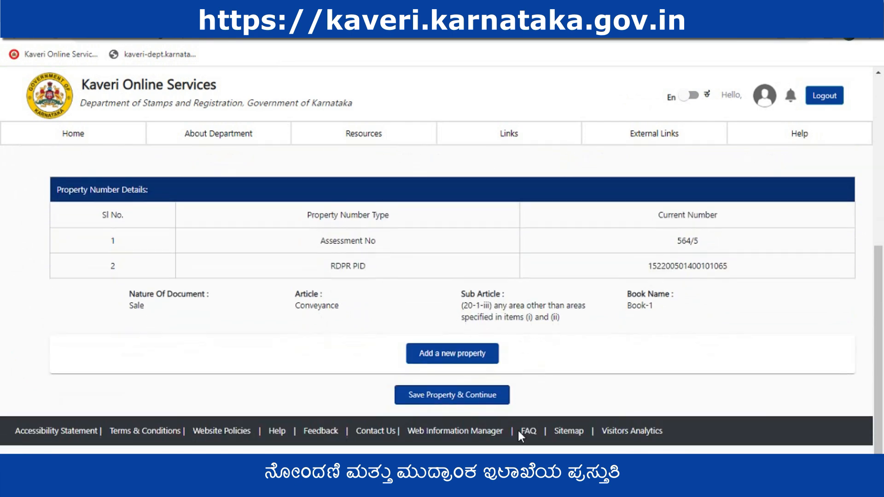
left_click(449, 398)
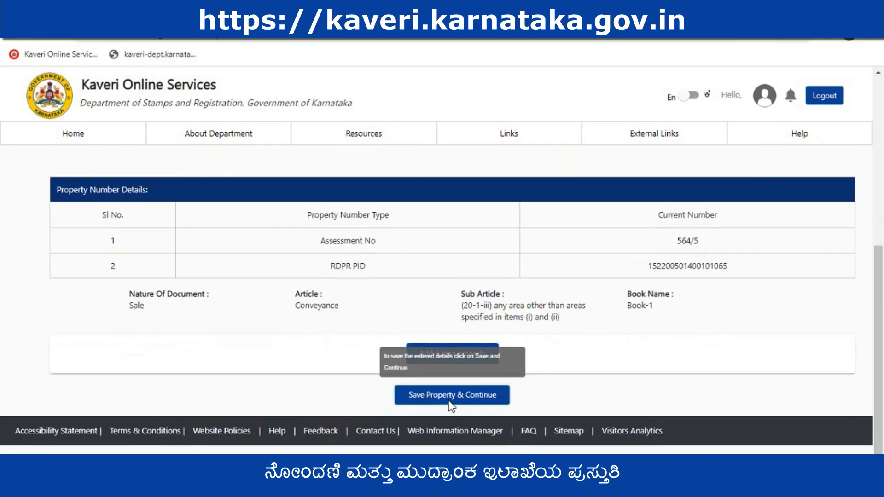
Fill in the description of the property for Schedule 1A with its location, numbers, measurements and total area, and save to continue to party details
scroll(193, 352, "down", 3)
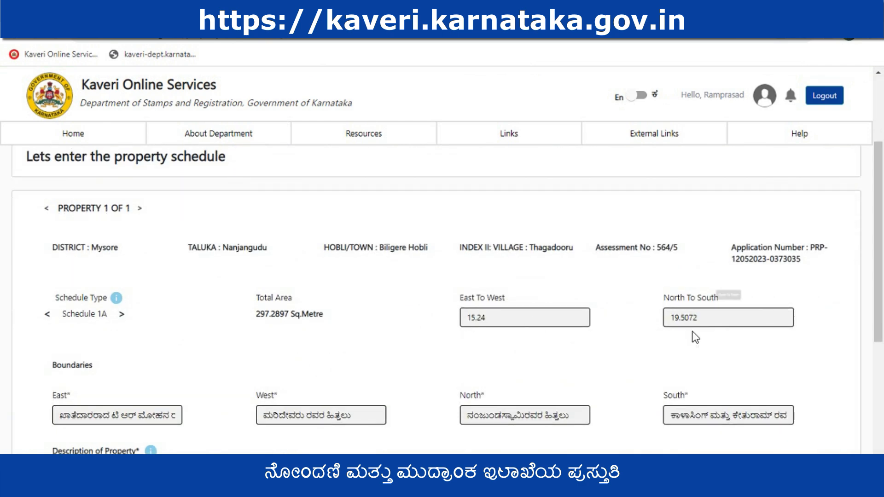
scroll(692, 332, "down", 2)
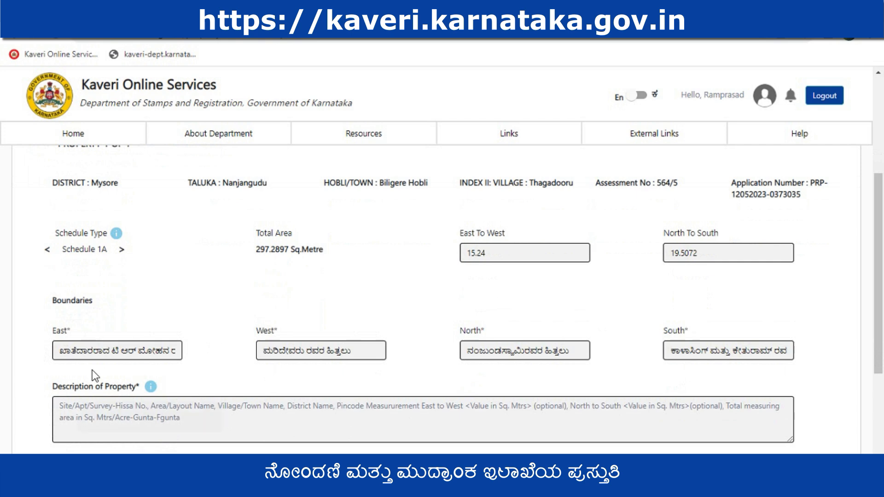
left_click(120, 417)
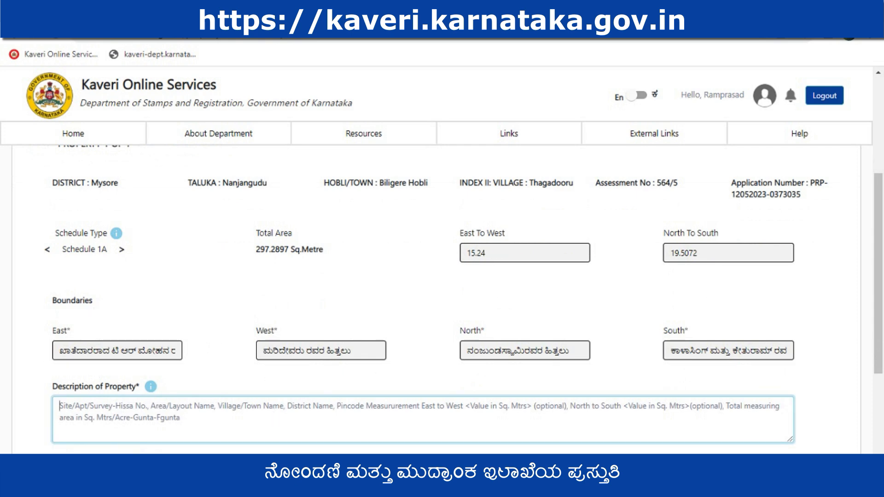
key("ctrl+v")
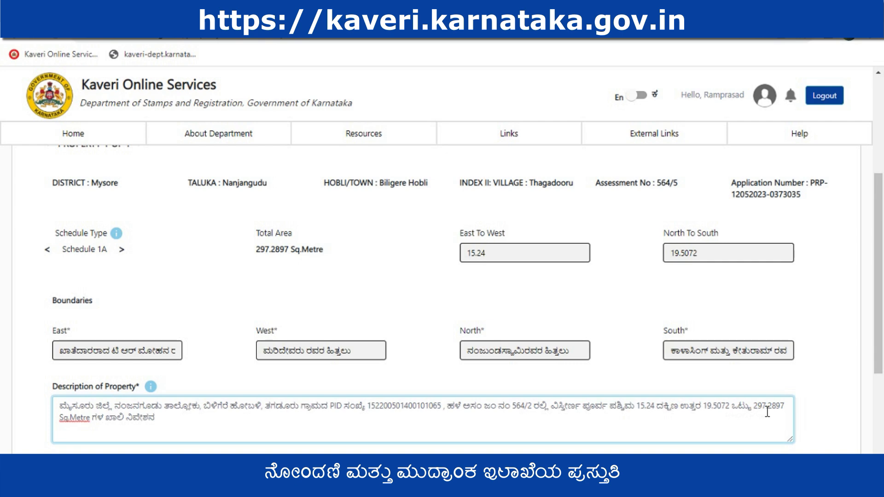
left_click(164, 416)
scroll(294, 398, "down", 1)
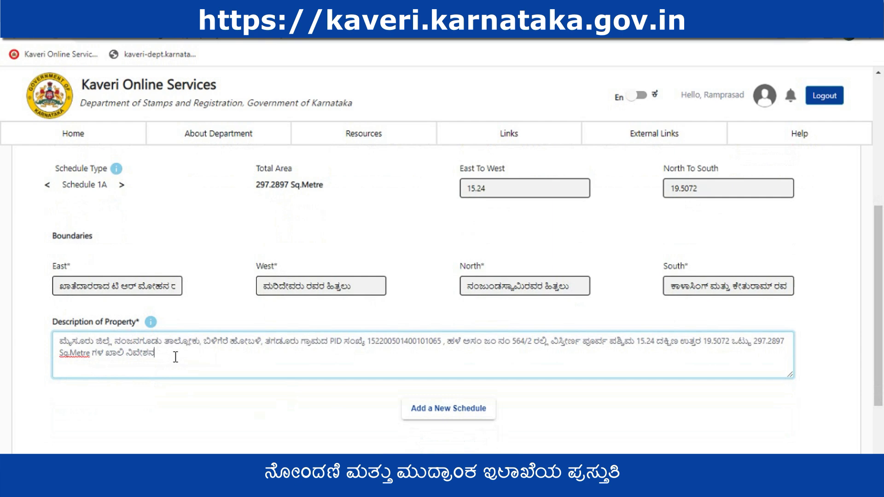
scroll(294, 357, "down", 1)
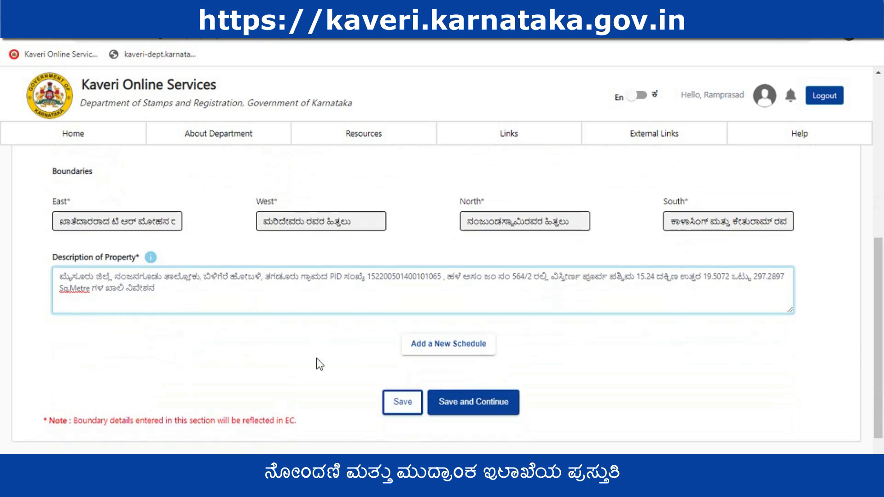
left_click(477, 406)
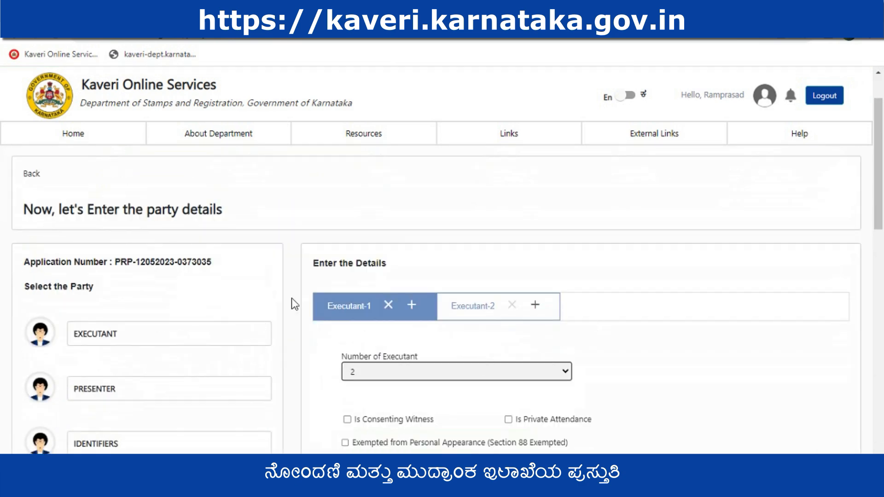
Set Executant-1's salutation to Sri. and enter the executant's mobile number
left_click(357, 313)
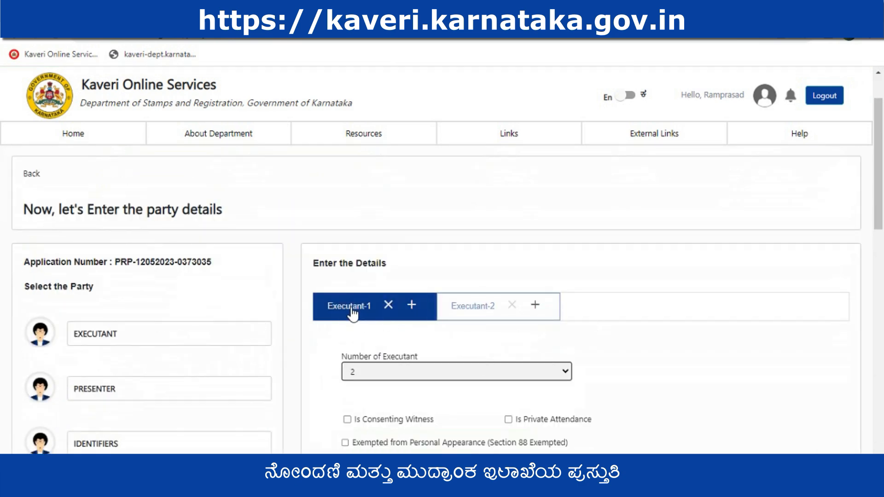
scroll(318, 314, "down", 3)
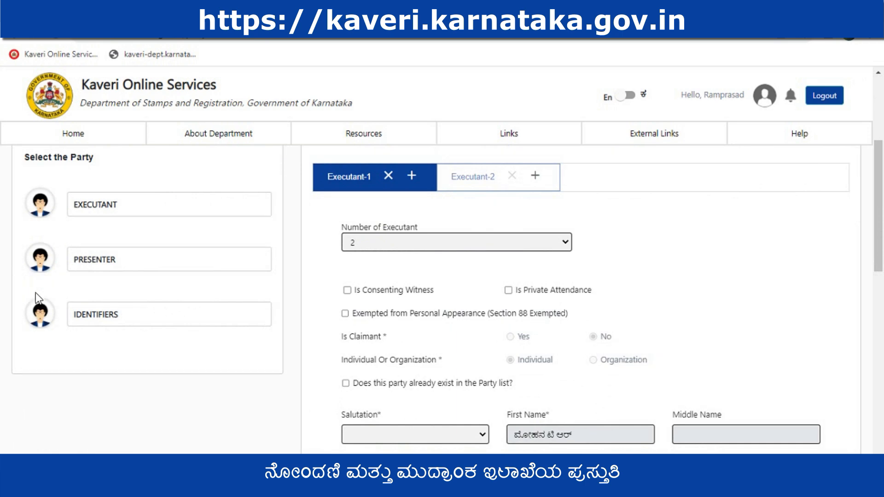
scroll(520, 382, "down", 2)
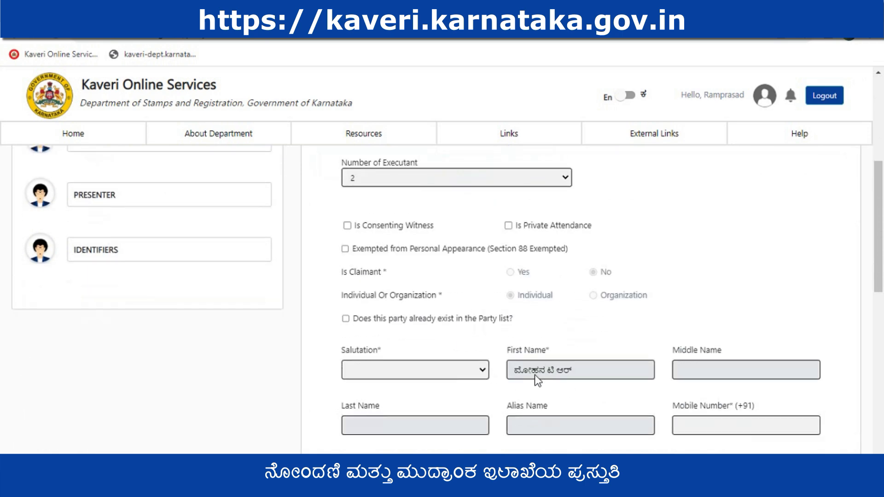
left_click(478, 371)
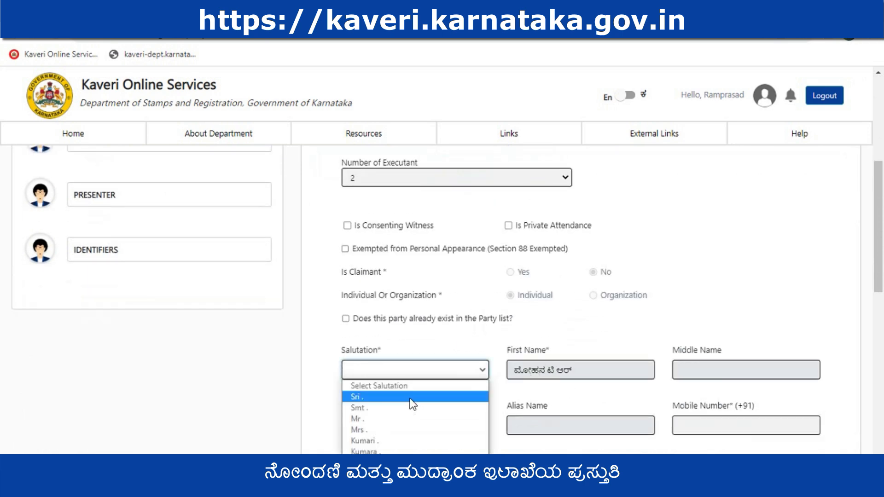
left_click(409, 399)
scroll(575, 382, "down", 2)
left_click(738, 364)
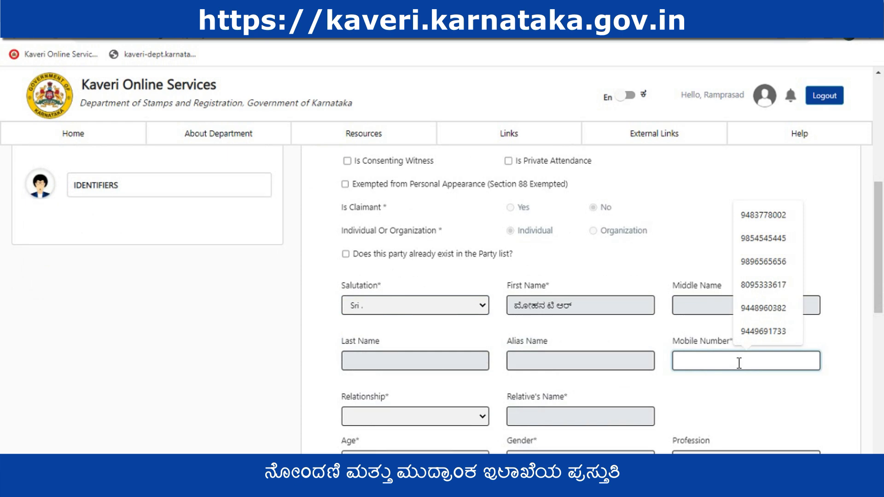
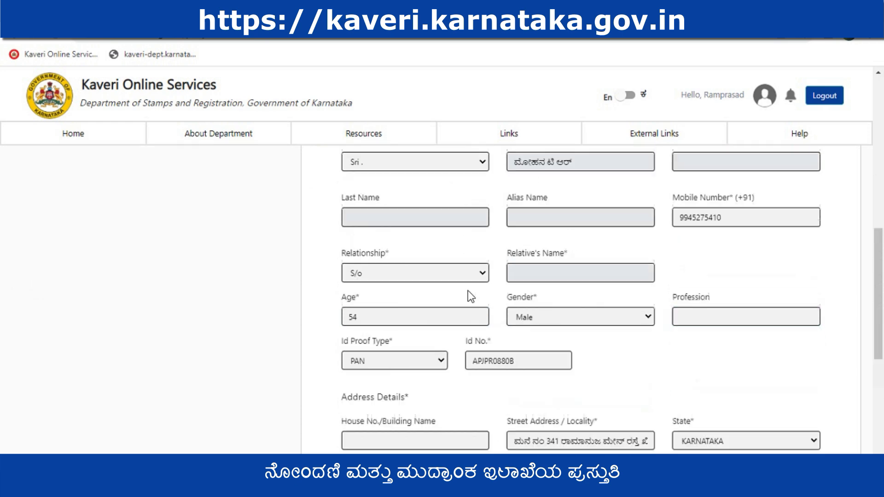
Complete Executant-1 with relationship S/o, age 54, gender Male, the PAN and the address details, and save to go to the next executant
scroll(467, 291, "up", 4)
scroll(552, 295, "down", 4)
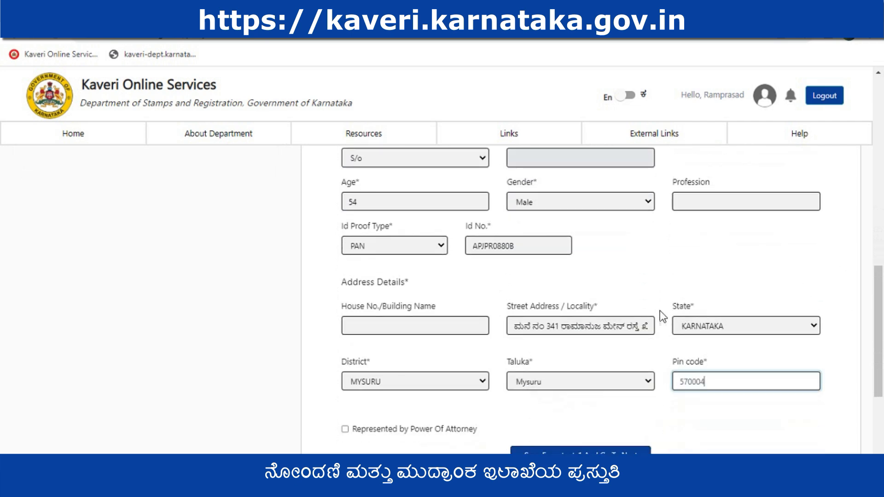
scroll(641, 324, "down", 3)
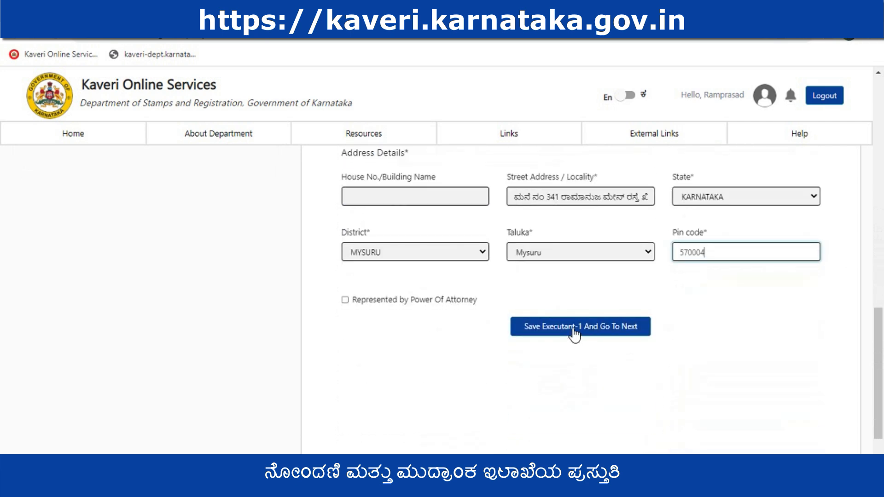
left_click(574, 328)
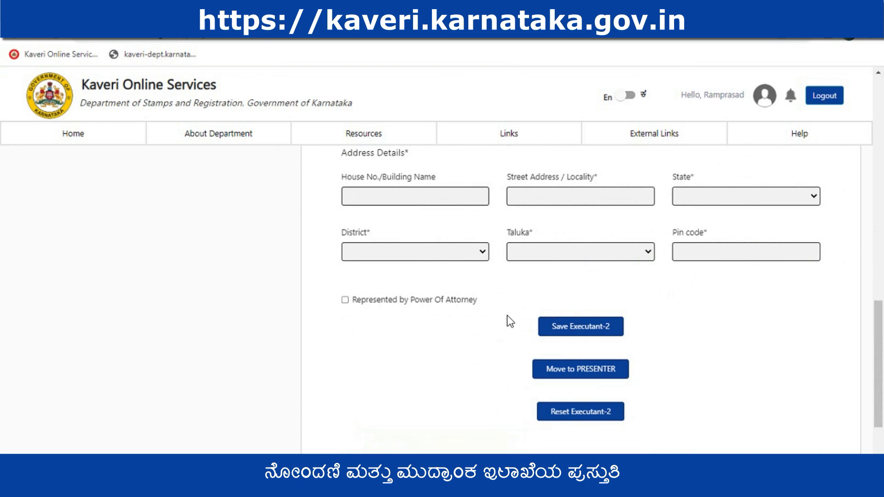
Mark Executant-2 as a claimant, comparing with Executant-1's claimant setting
scroll(507, 315, "up", 8)
scroll(509, 272, "up", 4)
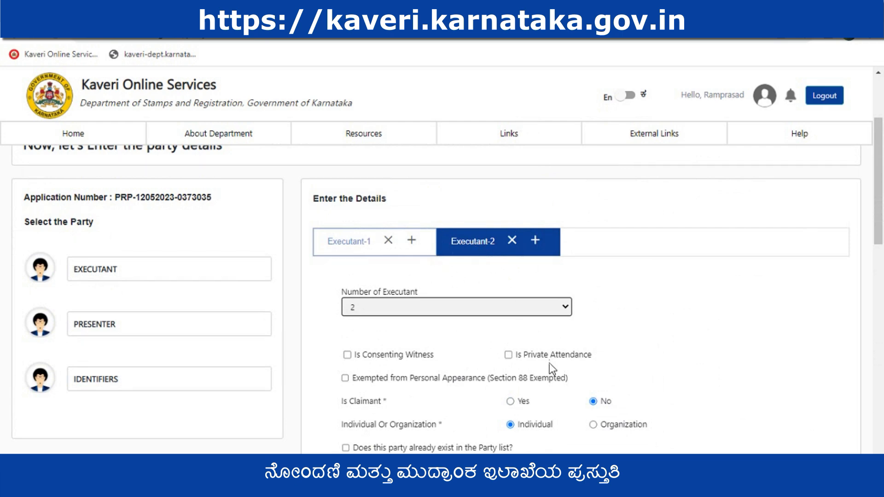
left_click(510, 401)
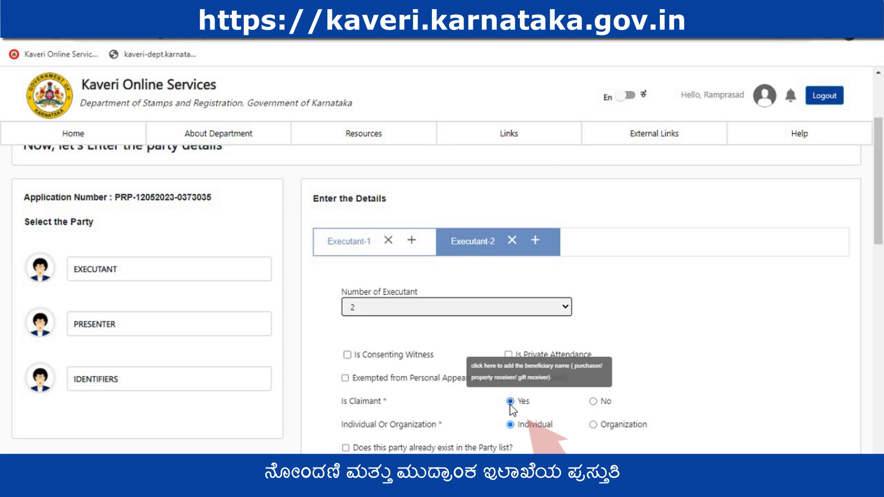
left_click(352, 248)
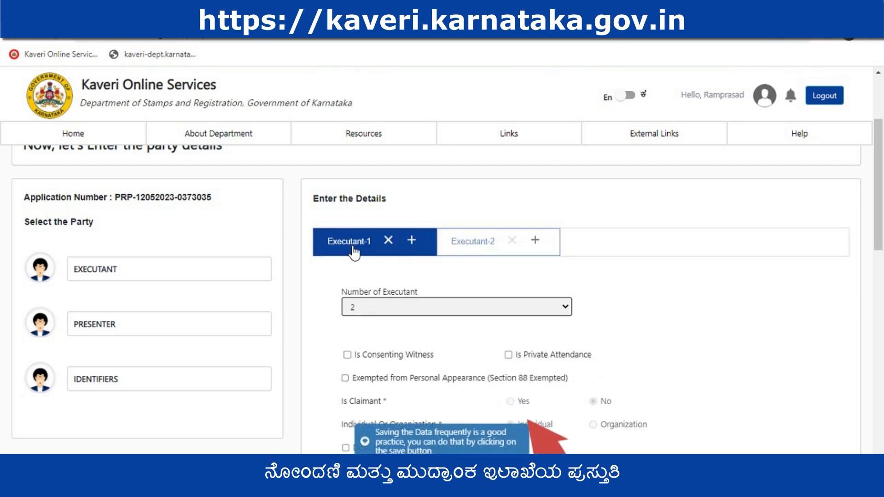
left_click(484, 248)
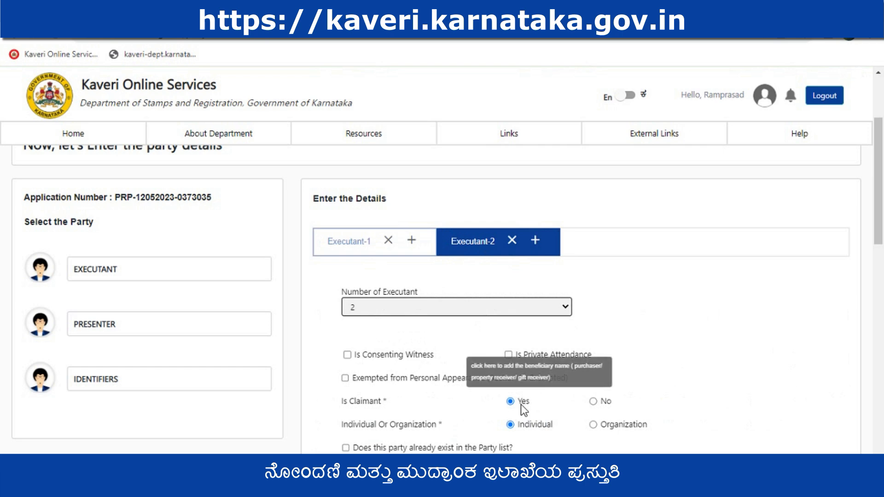
Fill in Executant-2 with salutation Sri., name, mobile number, relationship S/o, gender Male, Aadhaar number and address, and save the executant
scroll(477, 426, "down", 1)
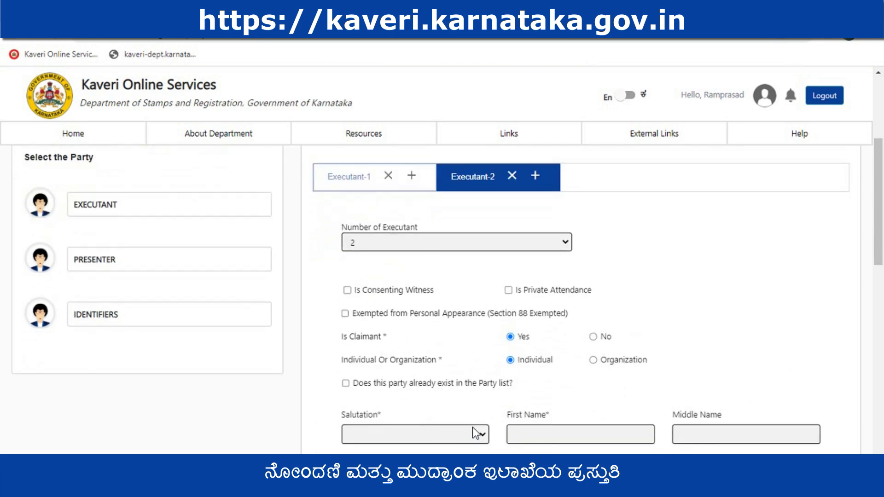
left_click(477, 432)
left_click(411, 363)
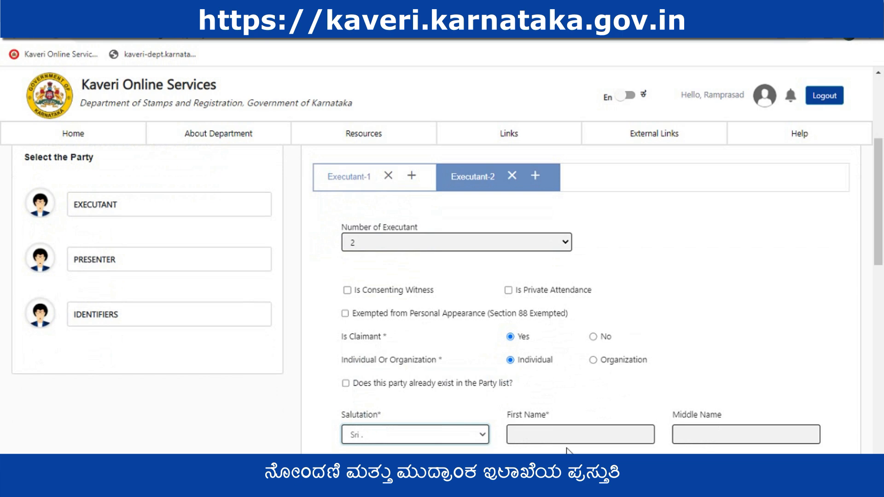
left_click(572, 435)
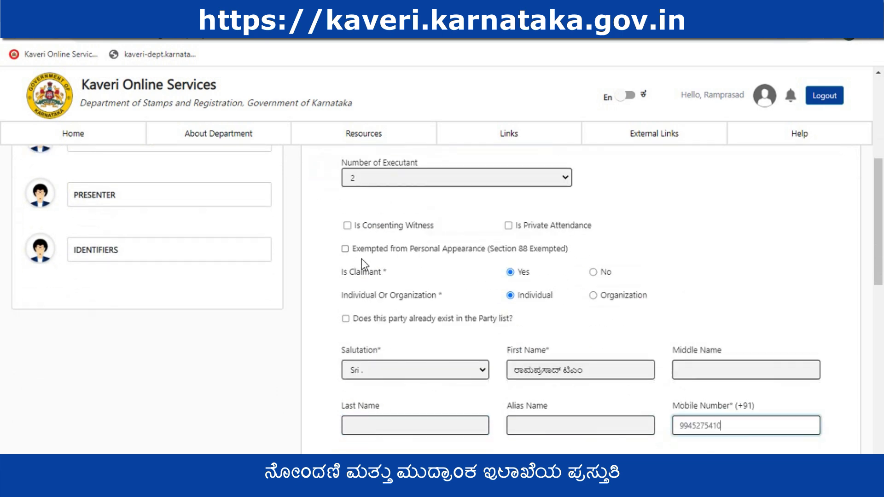
scroll(424, 350, "down", 2)
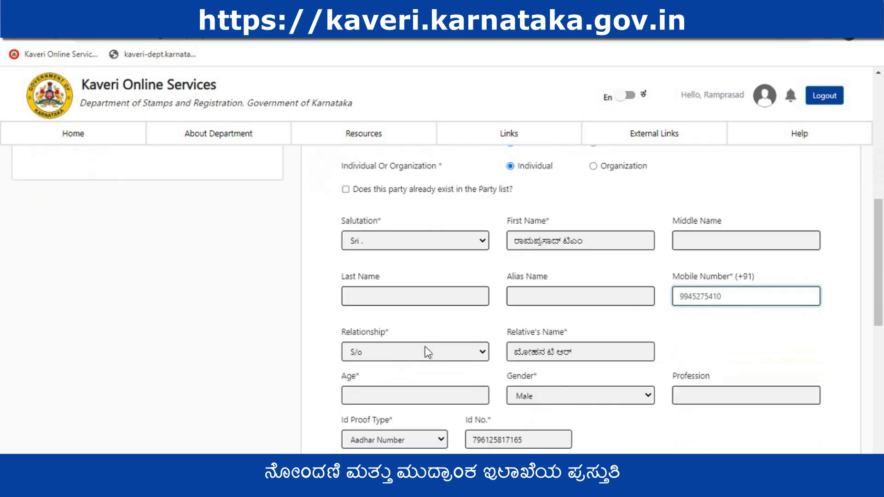
scroll(568, 335, "down", 1)
scroll(642, 324, "down", 4)
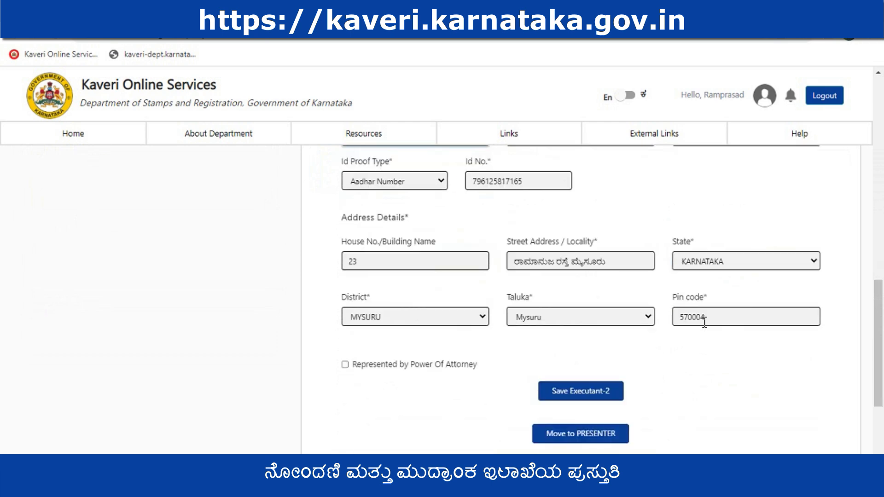
left_click(580, 392)
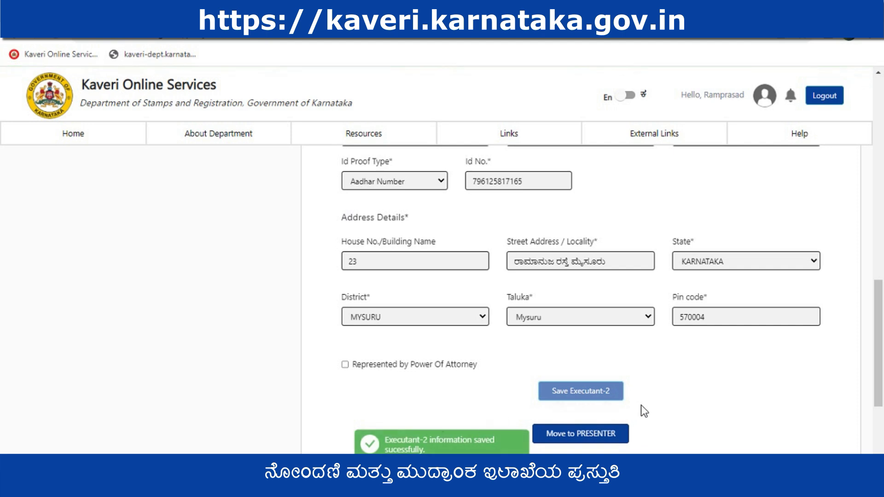
Confirm that all executants are saved, choose the claimant as the presenter, and save the presenter to continue to the identifiers
left_click(597, 435)
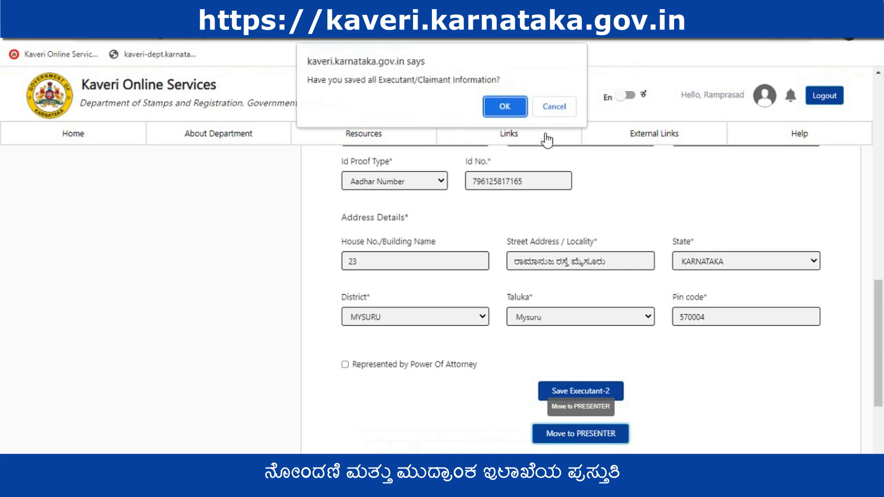
left_click(505, 107)
left_click(451, 330)
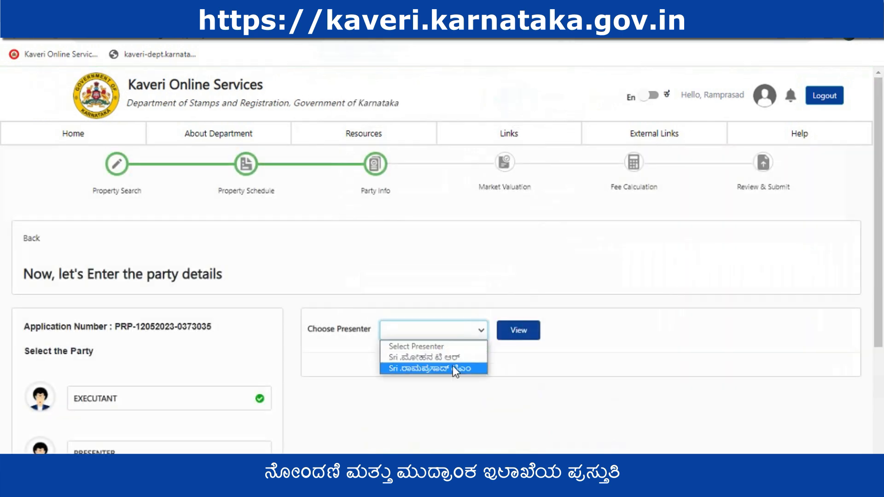
left_click(454, 369)
scroll(772, 380, "down", 3)
left_click(716, 261)
scroll(492, 298, "down", 4)
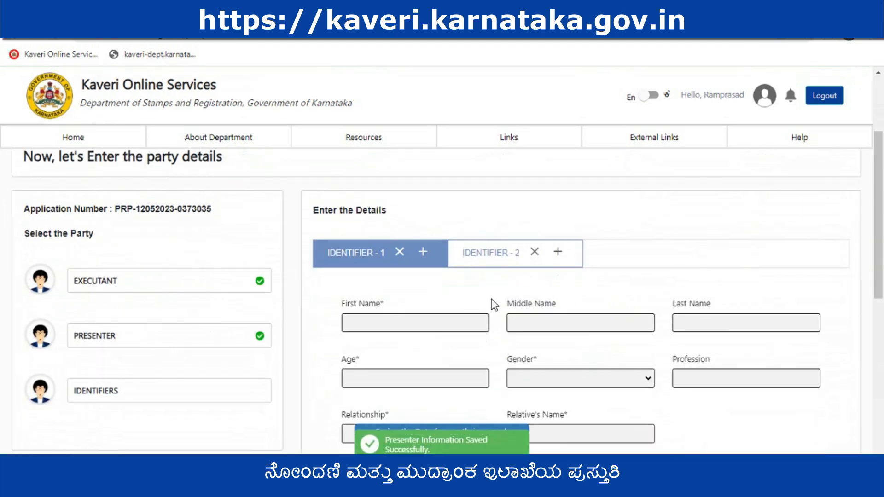
Fill in the identifier's name, age 30, relationship S/o, relative's name and address in Nanjangud taluka of MYSURU district
scroll(437, 284, "up", 2)
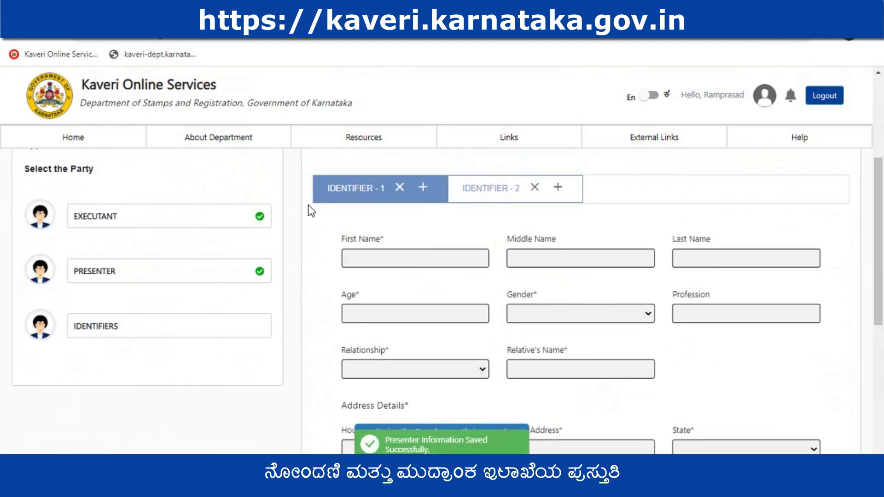
left_click(408, 256)
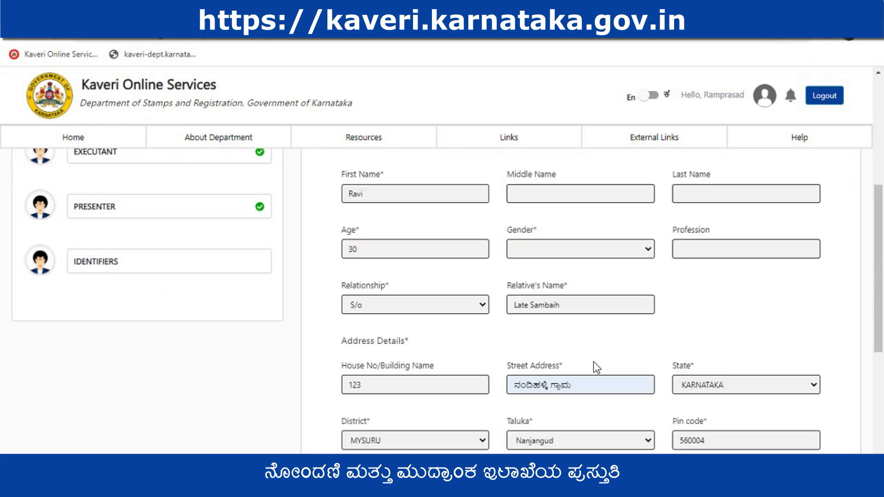
scroll(403, 382, "down", 4)
Set the identifier to identify both executants, and save the identifier details to continue
left_click(415, 368)
left_click(369, 397)
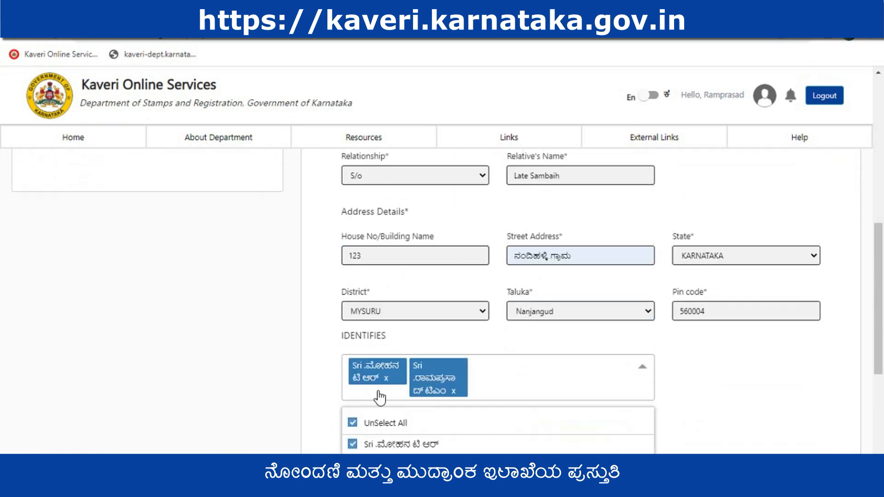
scroll(456, 395, "down", 1)
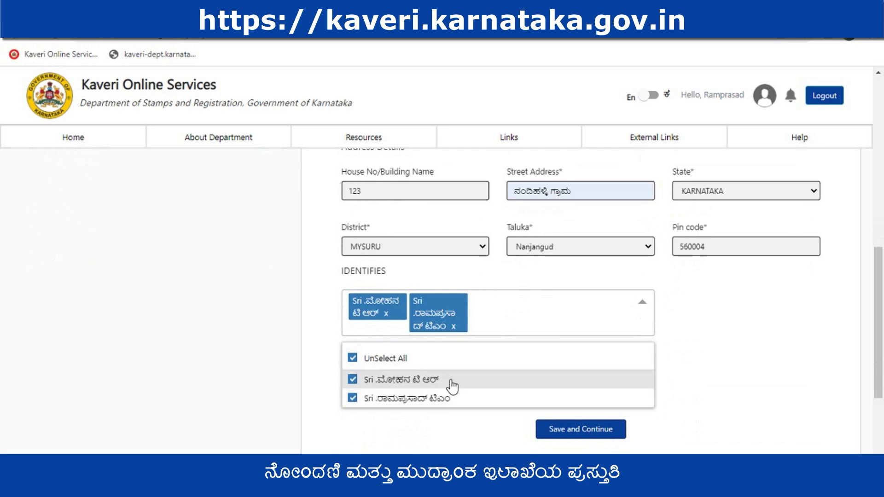
scroll(513, 393, "down", 1)
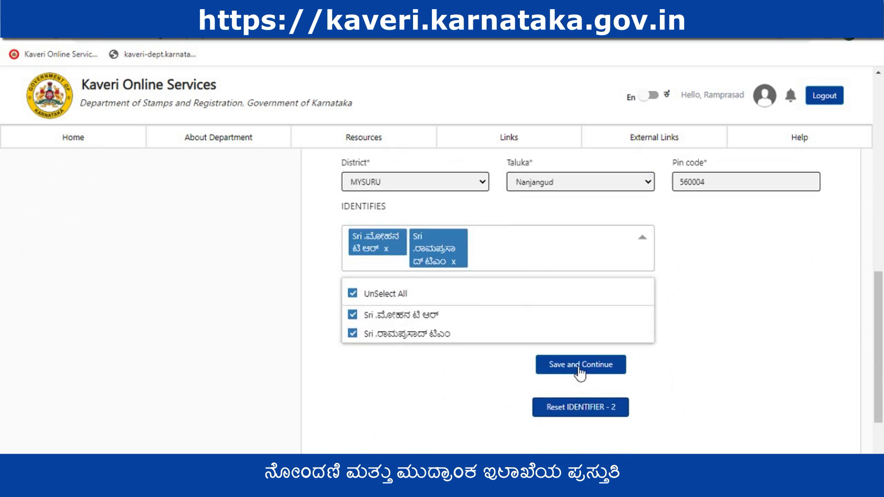
left_click(578, 366)
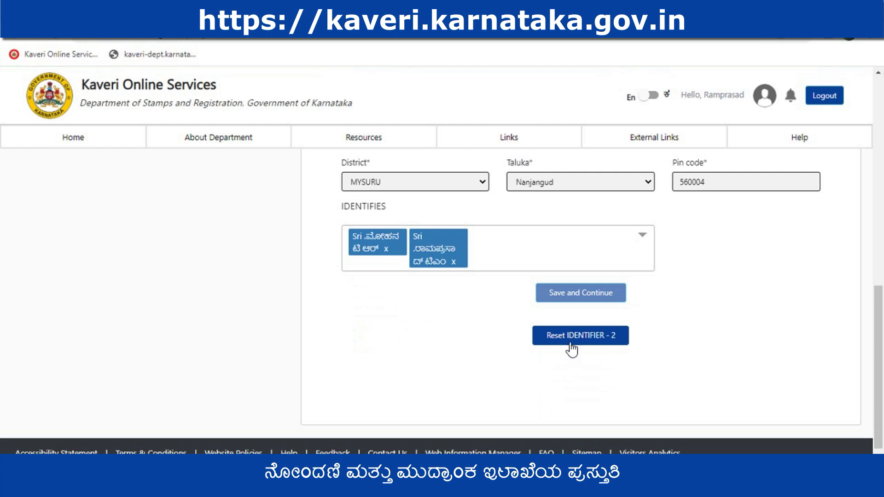
Continue to the property valuation, set the property type to Vacant Land and select the Residential rate
left_click(571, 342)
scroll(550, 352, "down", 1)
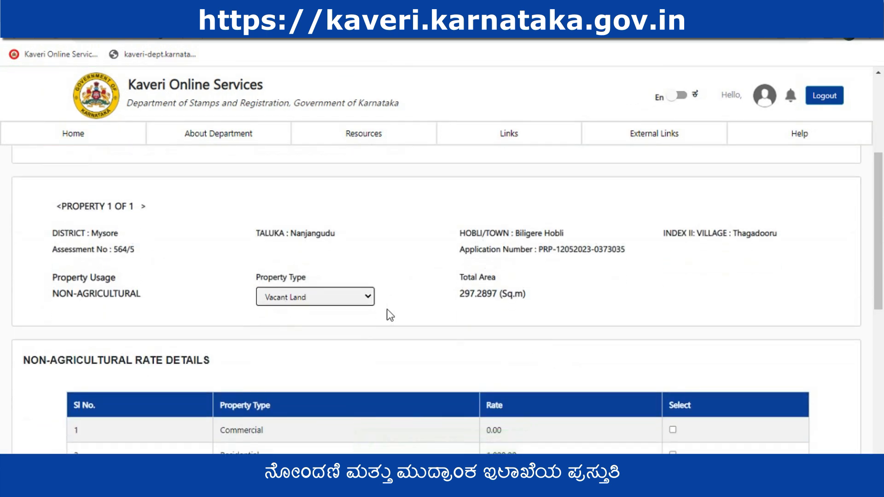
left_click(314, 297)
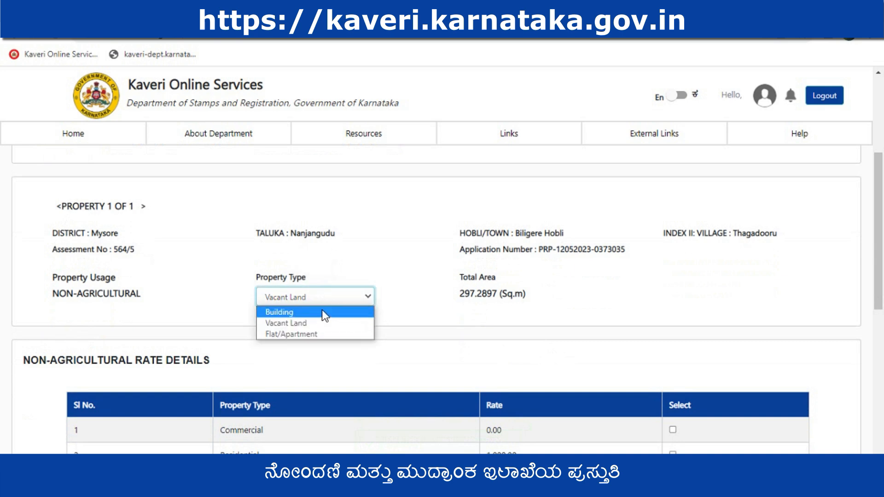
left_click(318, 321)
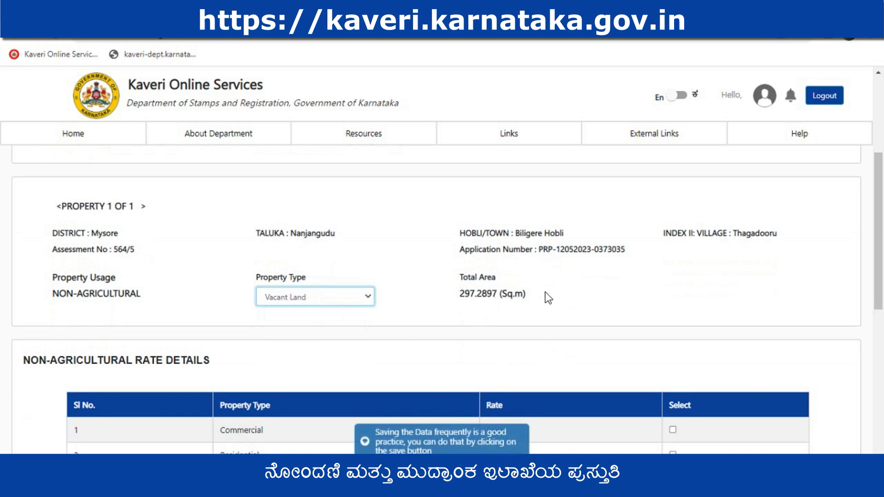
scroll(544, 292, "down", 3)
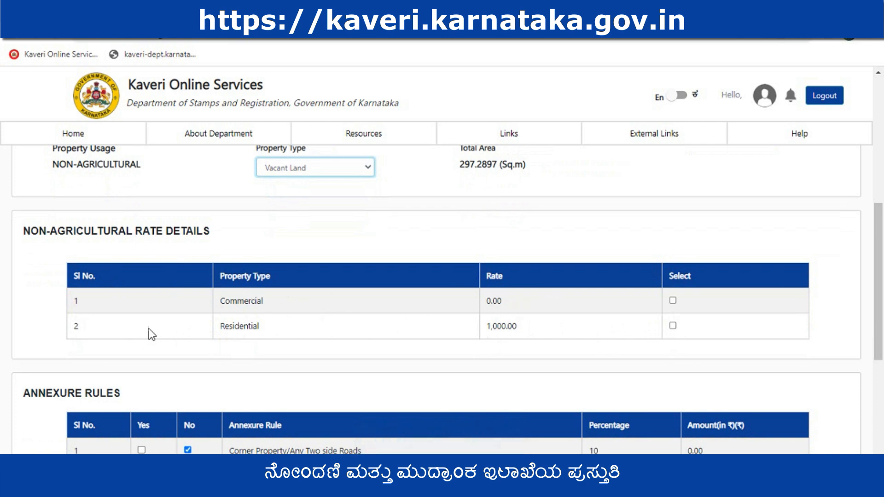
left_click(672, 327)
Mark the annexure rule "Any Two side Roads/Opposite/beside to park" as Yes for the property
scroll(679, 324, "down", 2)
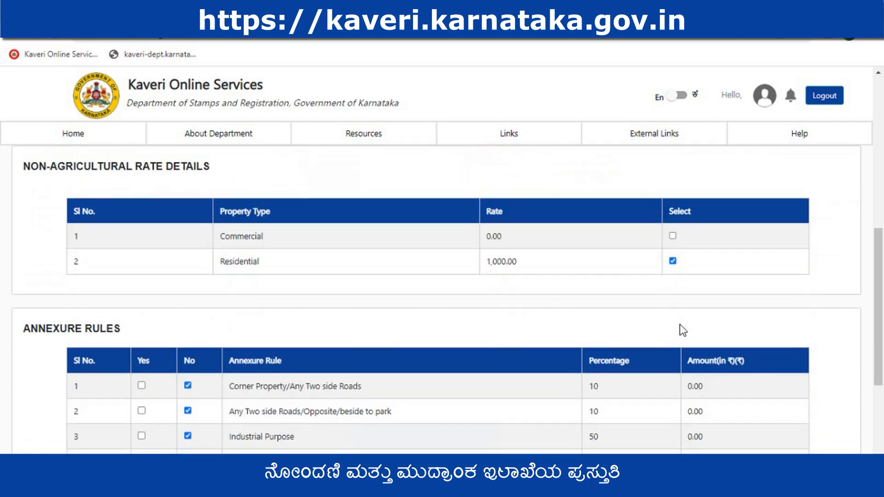
scroll(679, 324, "down", 3)
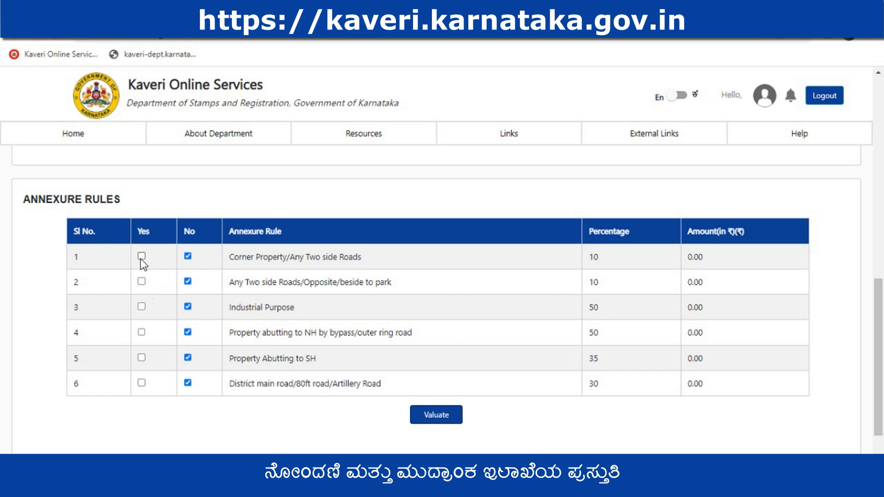
left_click(142, 281)
scroll(512, 296, "up", 3)
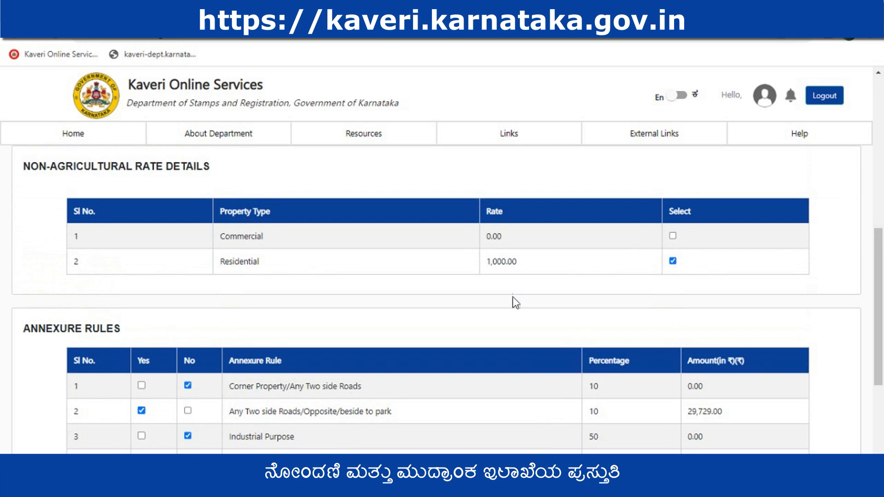
scroll(472, 333, "down", 4)
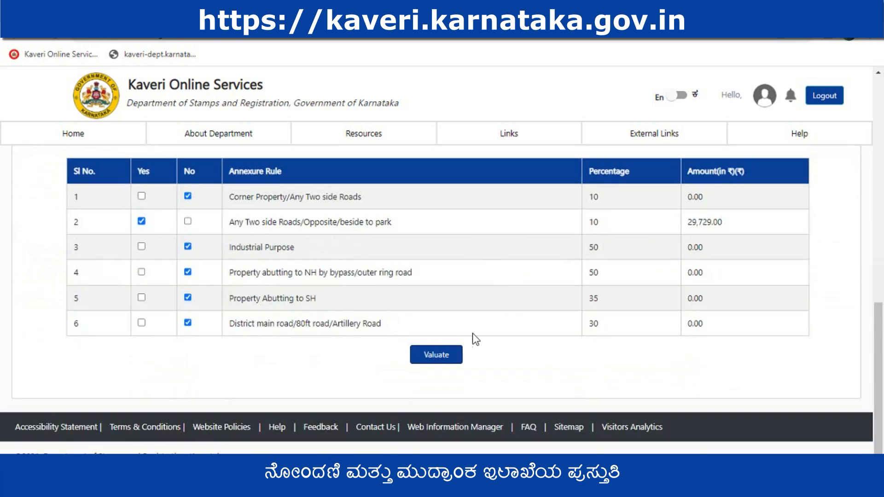
Valuate the property with the selected rate and annexure rule, and save the valuation to continue
left_click(435, 355)
scroll(434, 359, "down", 1)
scroll(433, 355, "down", 1)
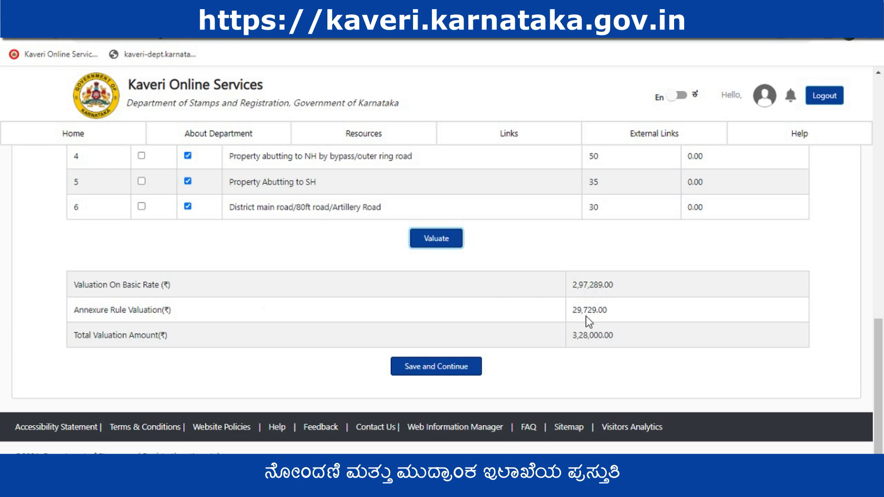
scroll(590, 317, "up", 1)
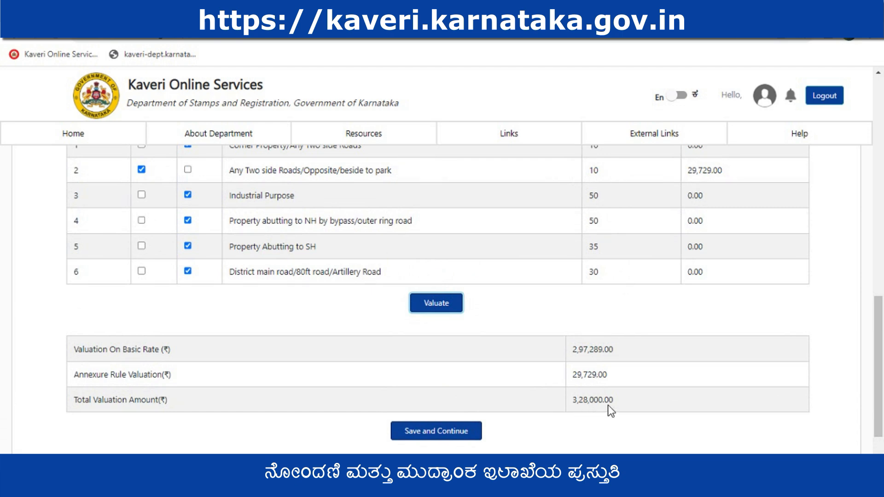
left_click(433, 432)
Enter a consideration amount of 350000 for the Conveyance stamp article and save it to continue
scroll(506, 359, "down", 5)
double_click(642, 266)
type("350000")
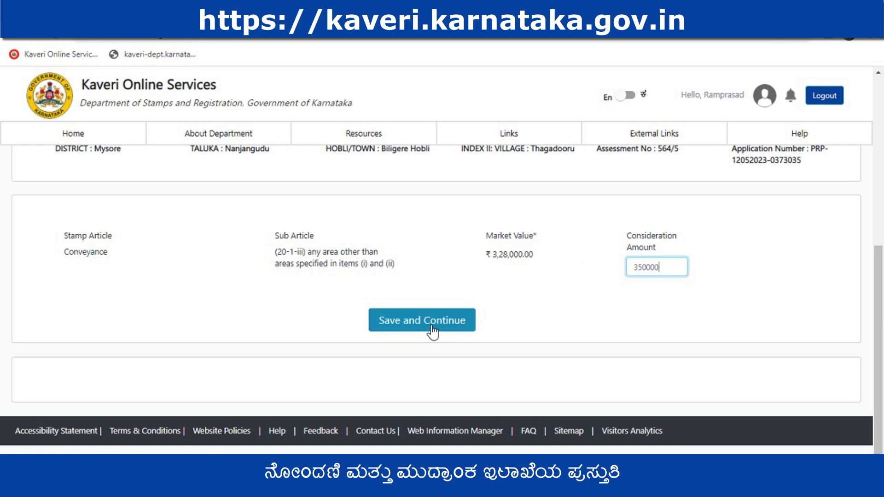
type("0")
Leave exemption, denotation, E-Stamp and adjudication unselected, set the number of pages to 5, and calculate the fees
scroll(128, 286, "down", 4)
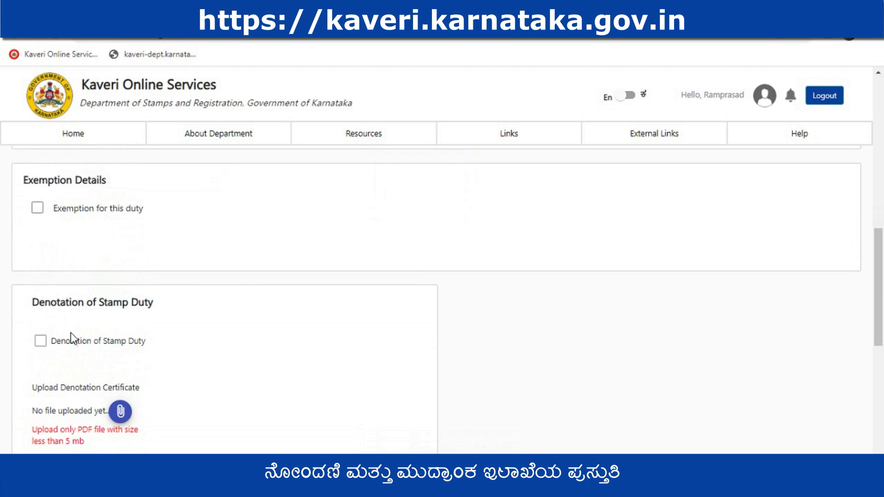
scroll(143, 325, "down", 5)
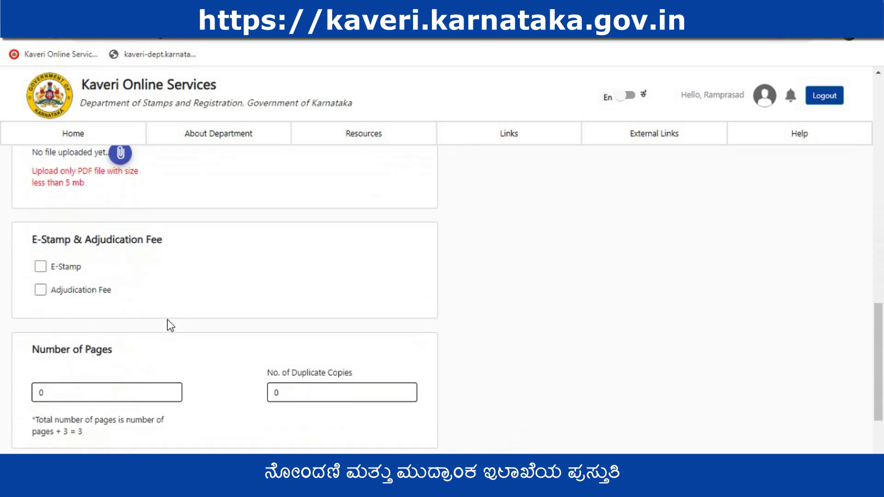
scroll(167, 320, "down", 3)
double_click(63, 263)
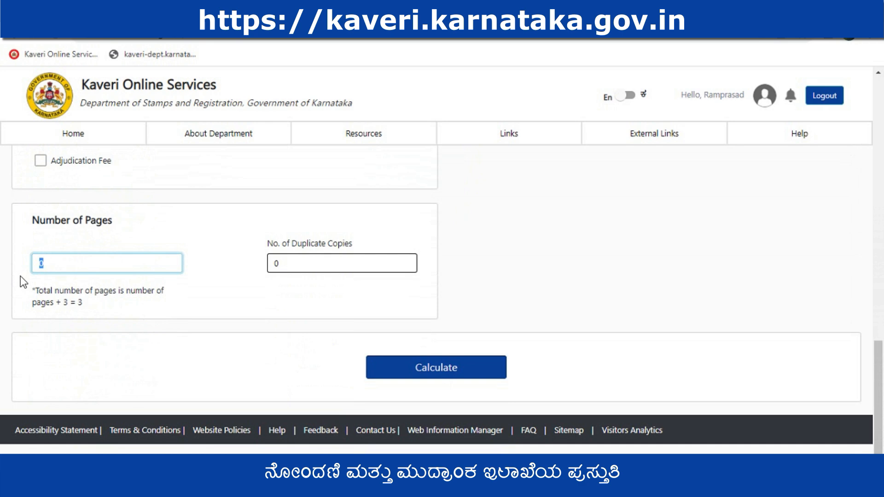
key("BackSpace")
type("5")
key("Tab")
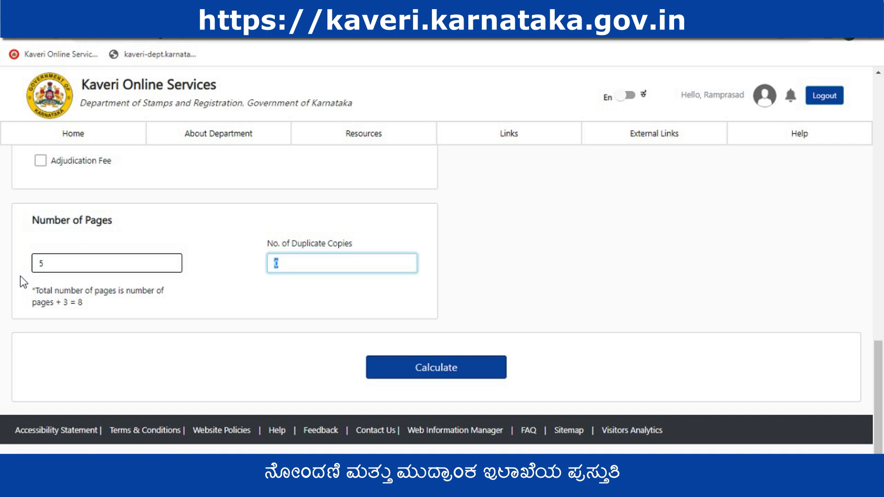
left_click(420, 374)
Check the calculated stamp duty, registration, mutation and scanning fees and the total payable amount, and save the fee details to continue
scroll(585, 334, "down", 4)
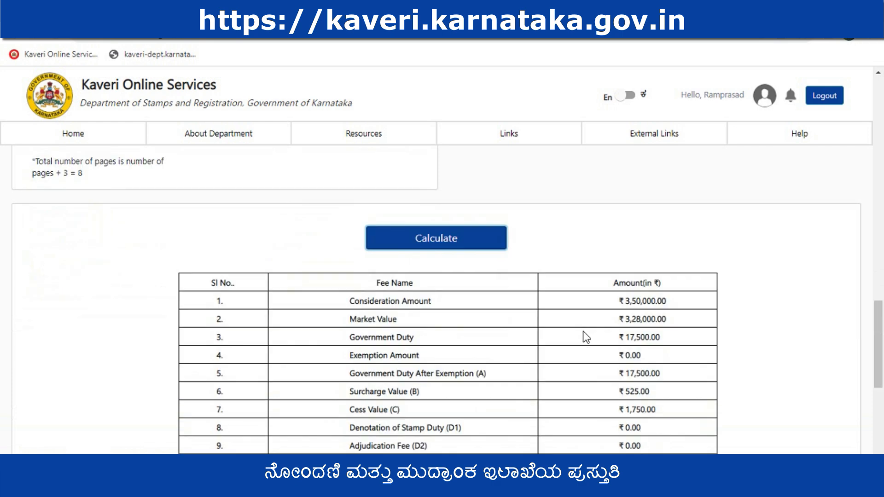
scroll(628, 312, "down", 3)
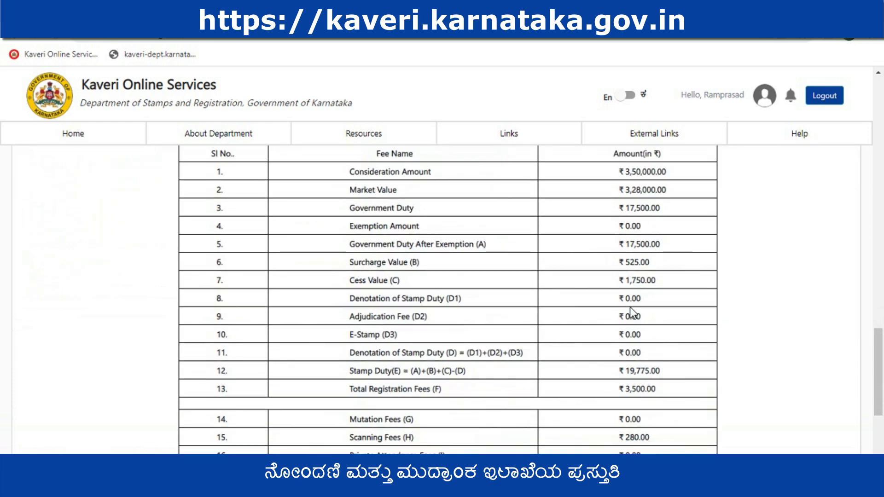
scroll(630, 308, "up", 3)
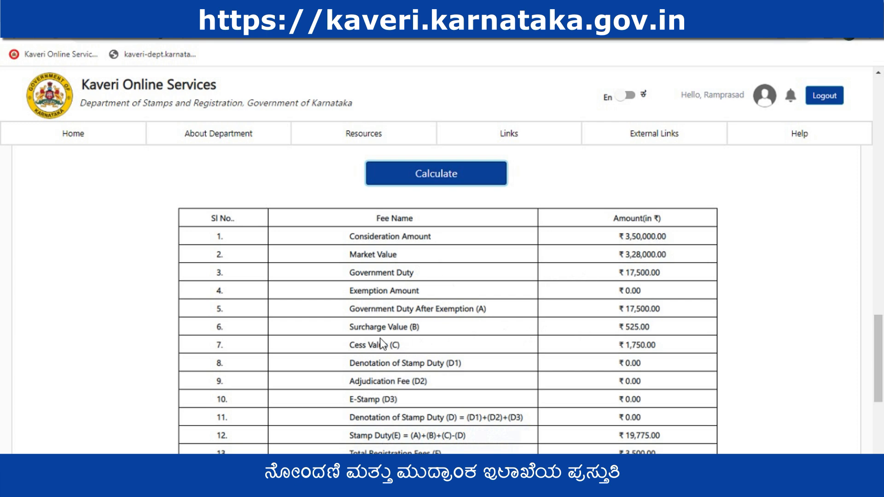
scroll(640, 343, "down", 1)
scroll(628, 342, "down", 2)
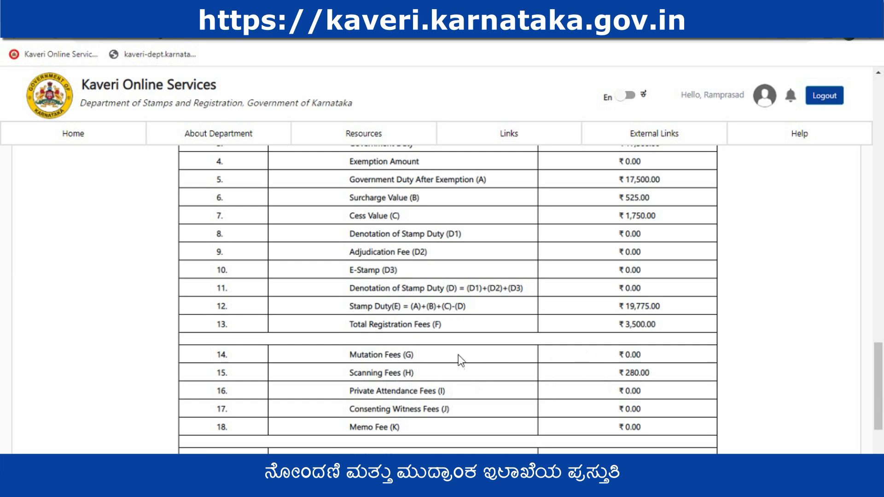
double_click(627, 354)
scroll(657, 354, "down", 3)
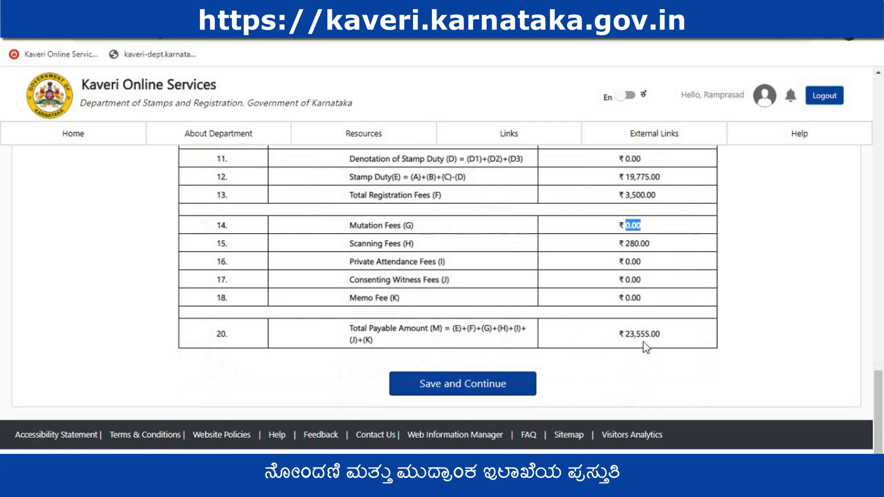
left_click(483, 387)
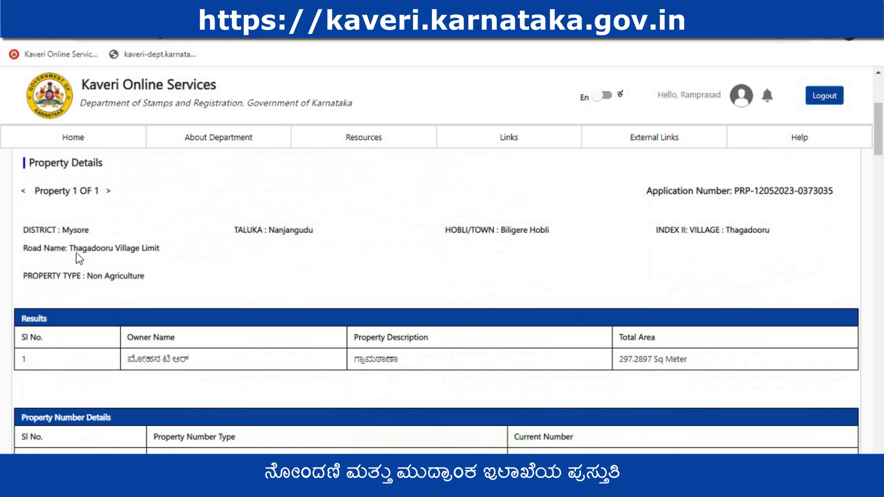
Review the application summary's property, schedule, party and fee details, and set the date of execution to 12/5/2023
scroll(193, 297, "down", 2)
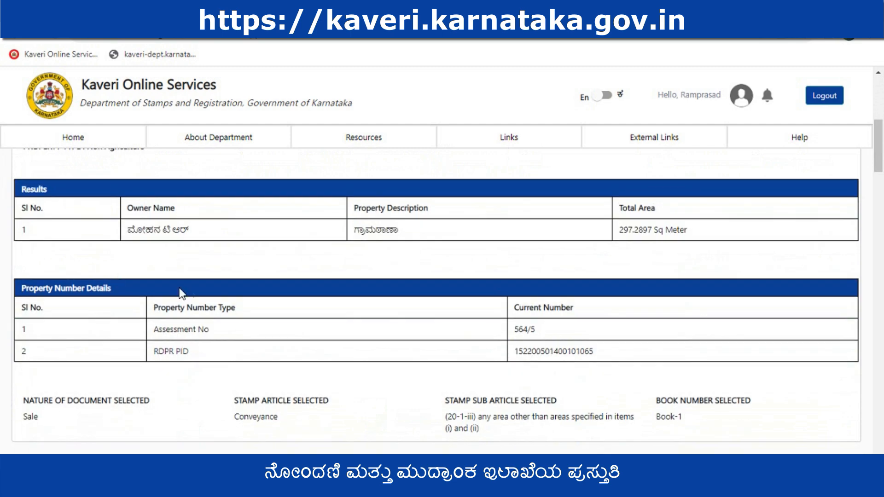
scroll(318, 294, "down", 8)
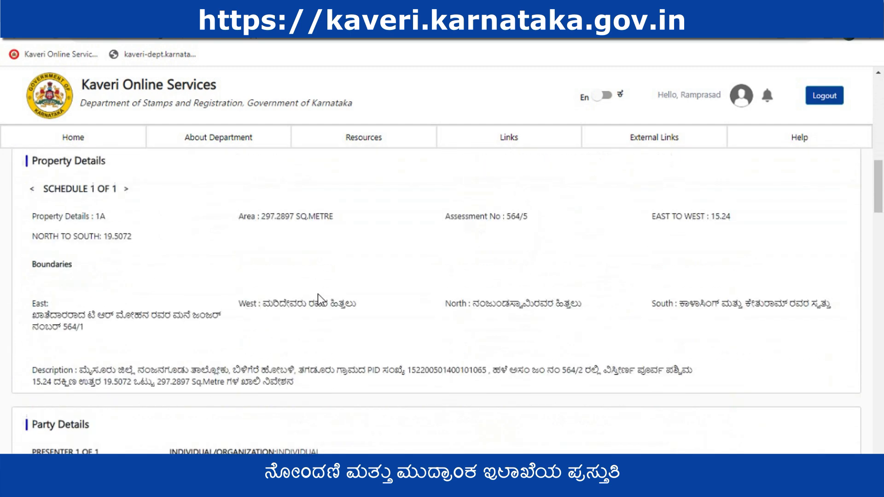
scroll(318, 294, "down", 1)
scroll(372, 228, "down", 3)
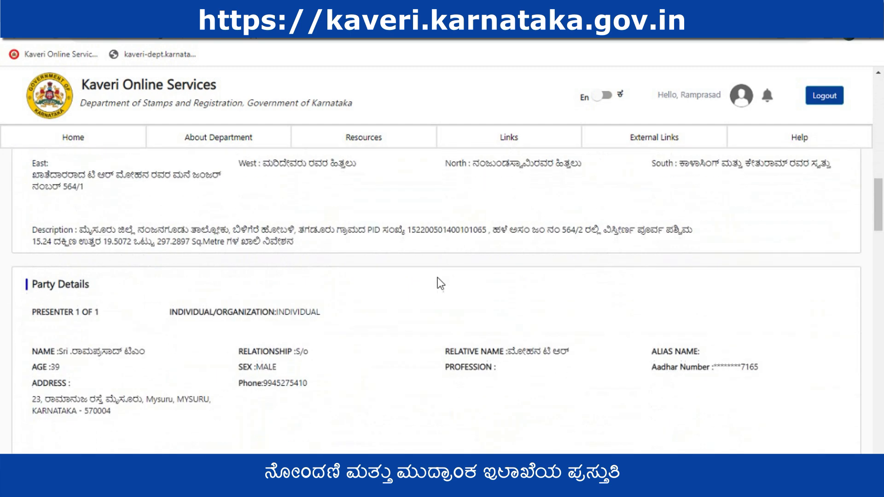
scroll(276, 267, "down", 2)
scroll(67, 183, "down", 15)
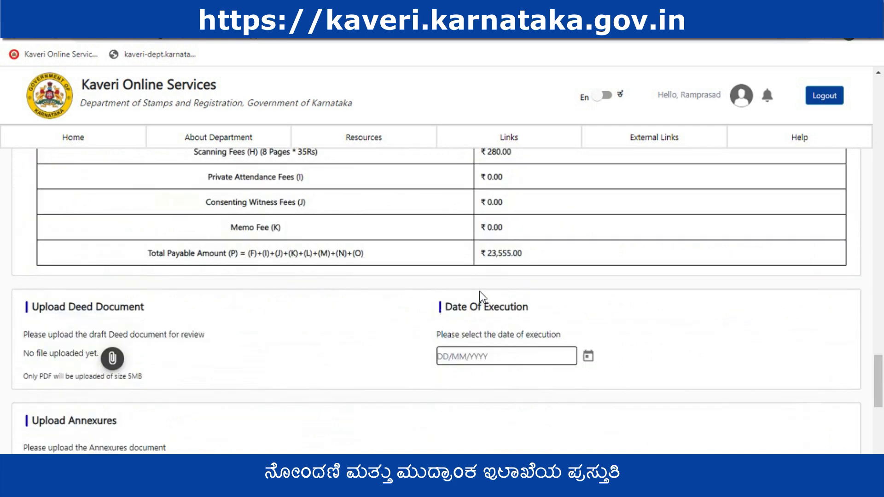
left_click(589, 356)
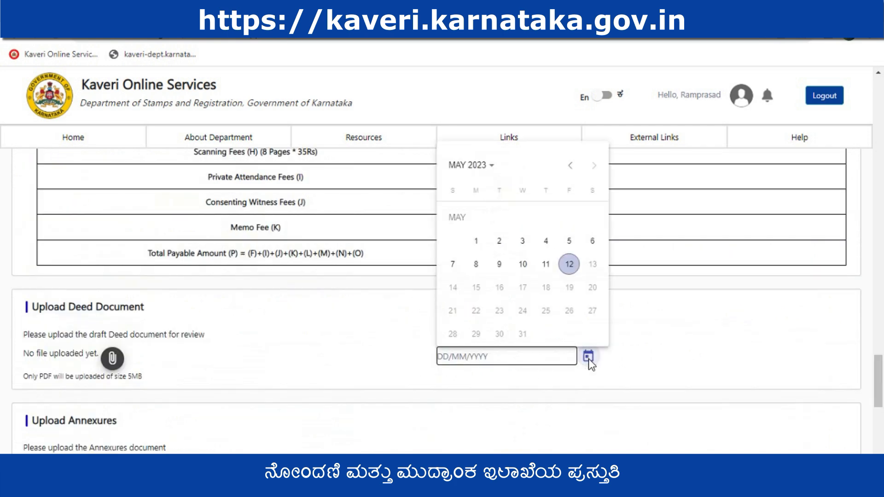
left_click(569, 265)
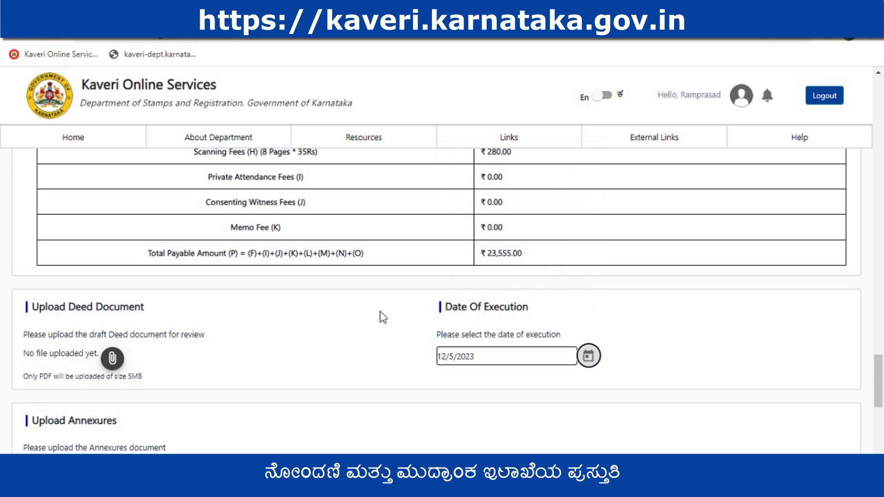
Upload the PDF file "sale deed" as the draft deed document for review
left_click(112, 360)
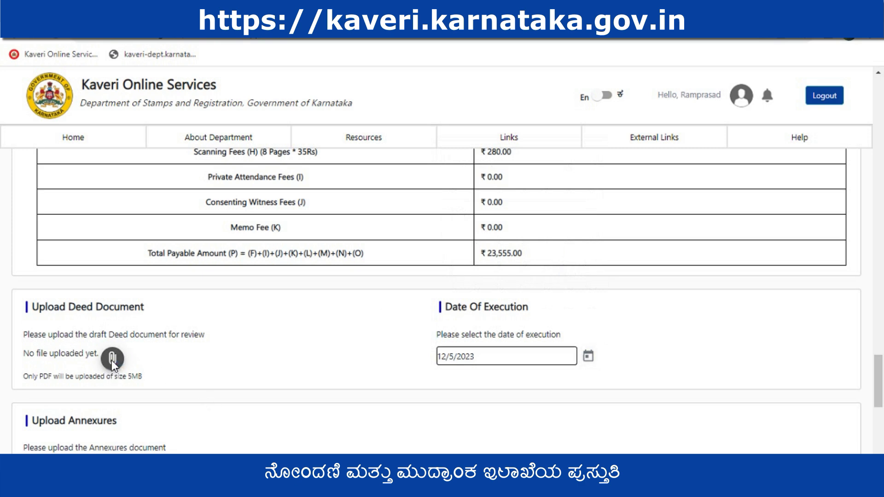
left_click(161, 108)
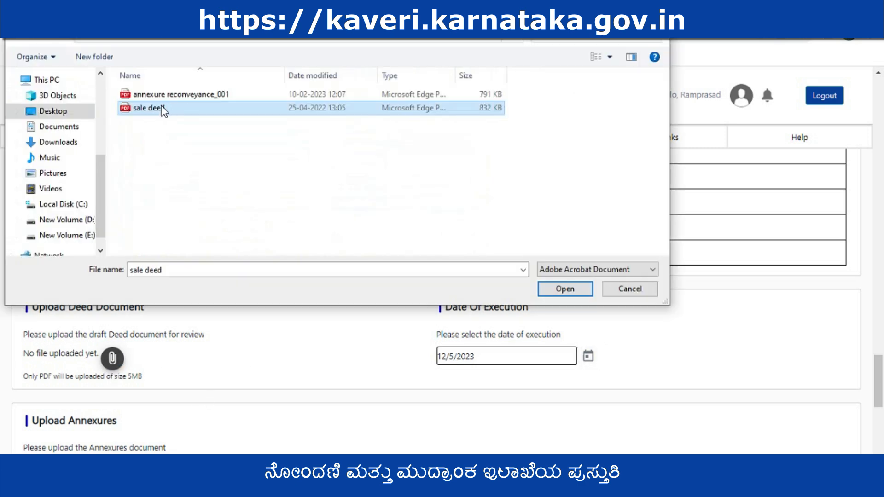
left_click(566, 289)
scroll(187, 320, "down", 4)
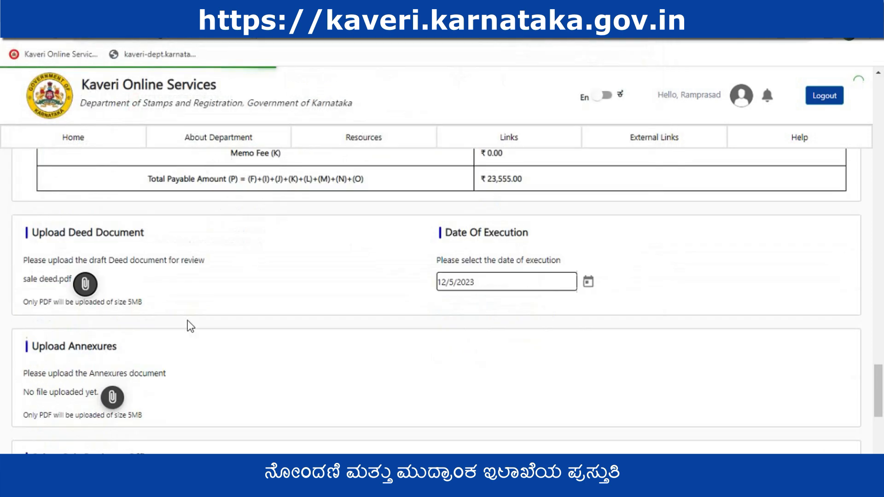
Upload the PDF file "annexure reconveyance_001" as the annexures document
left_click(112, 278)
left_click(177, 94)
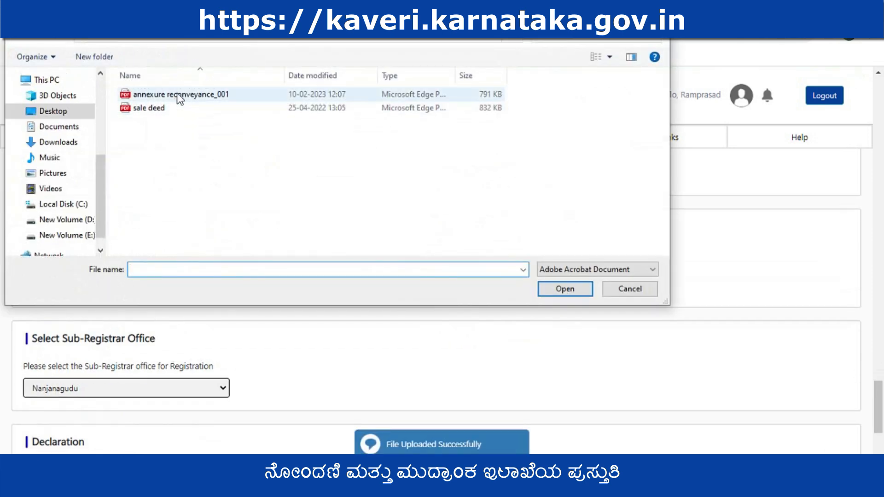
left_click(558, 287)
scroll(70, 286, "down", 3)
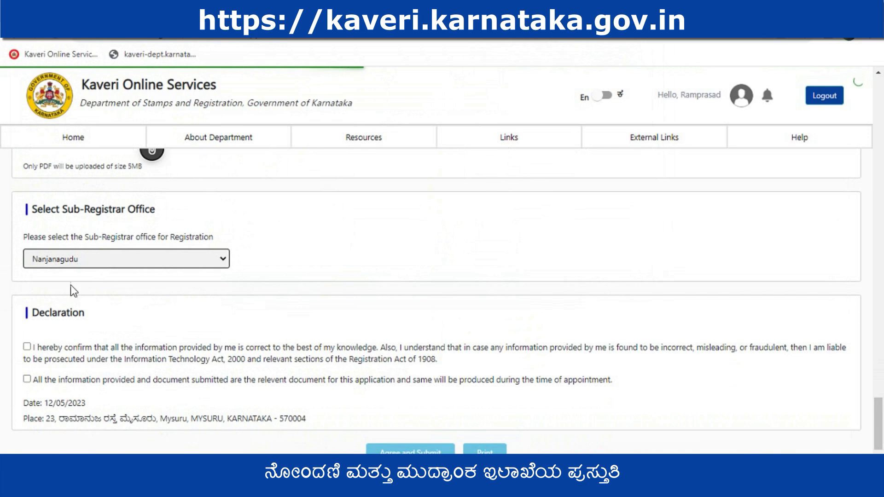
Choose Nanjanagudu as the Sub-Registrar office for registration and accept both declaration statements
left_click(128, 256)
left_click(126, 274)
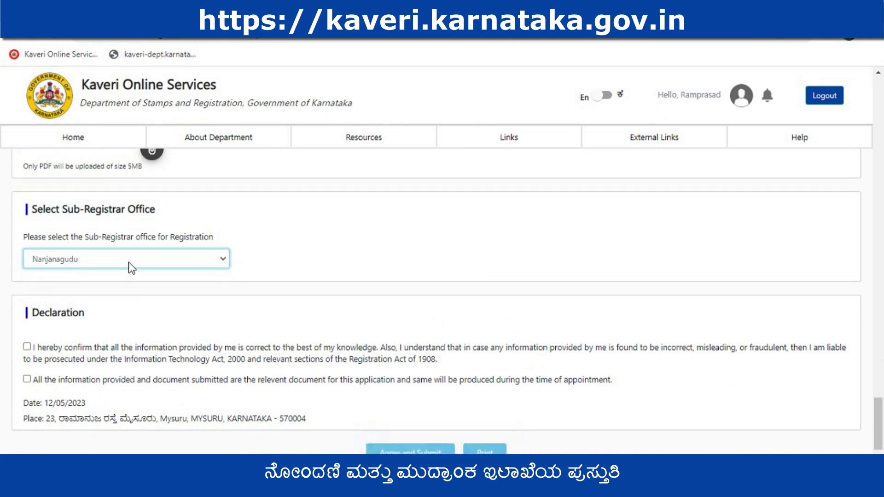
left_click(27, 347)
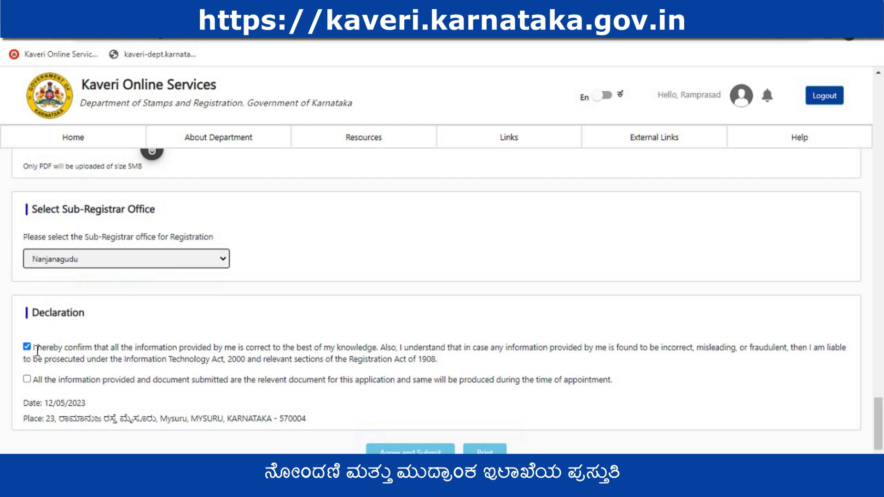
left_click(26, 378)
scroll(93, 366, "down", 2)
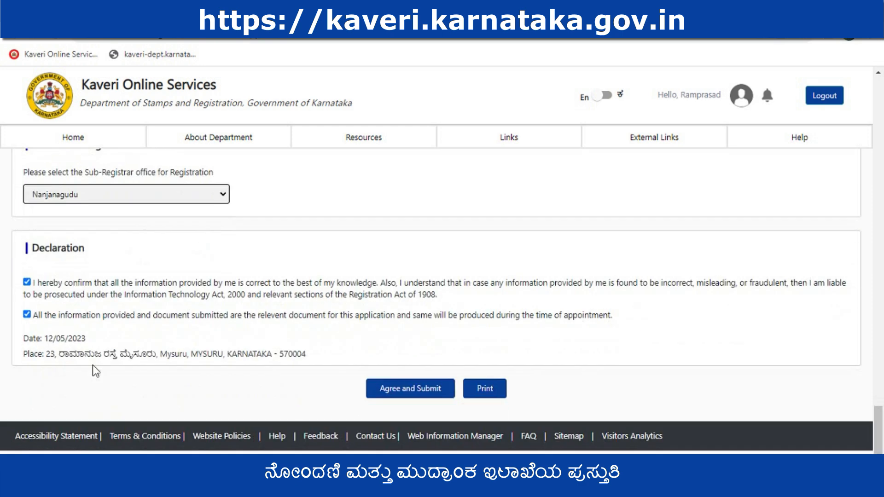
Check the print preview of the application summary through the declaration and save all pages as a PDF
left_click(495, 387)
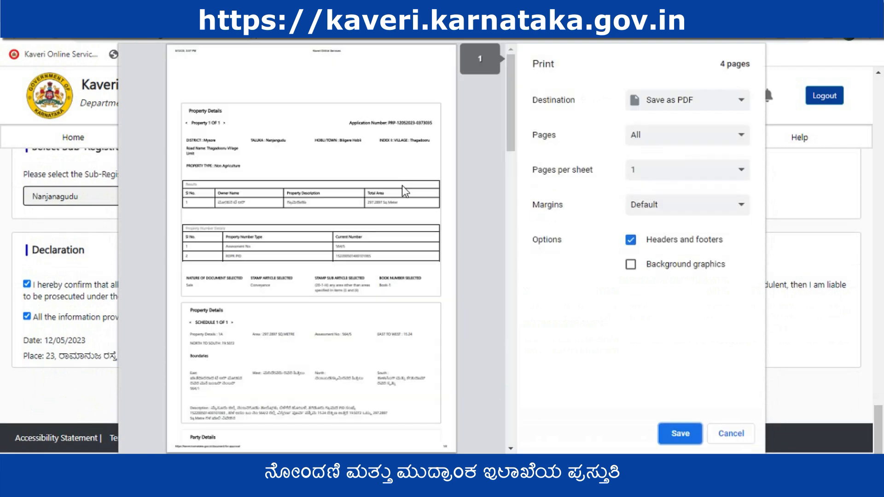
scroll(384, 192, "down", 12)
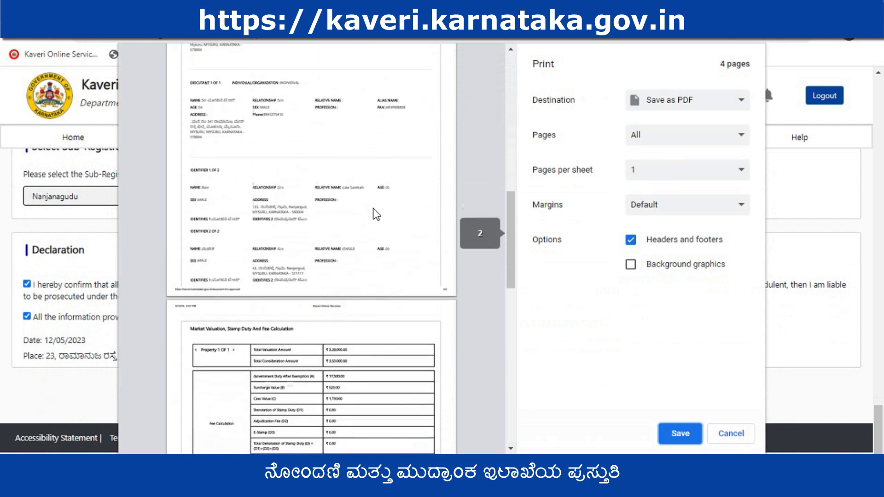
scroll(372, 209, "down", 10)
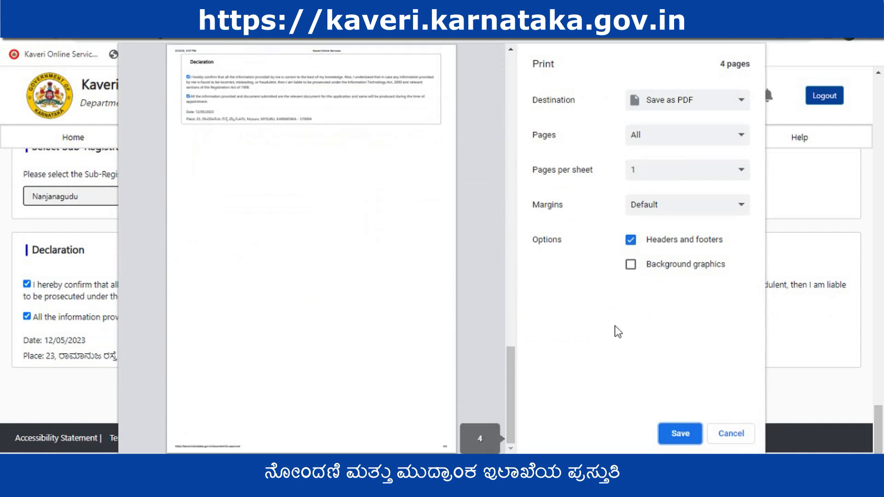
left_click(689, 434)
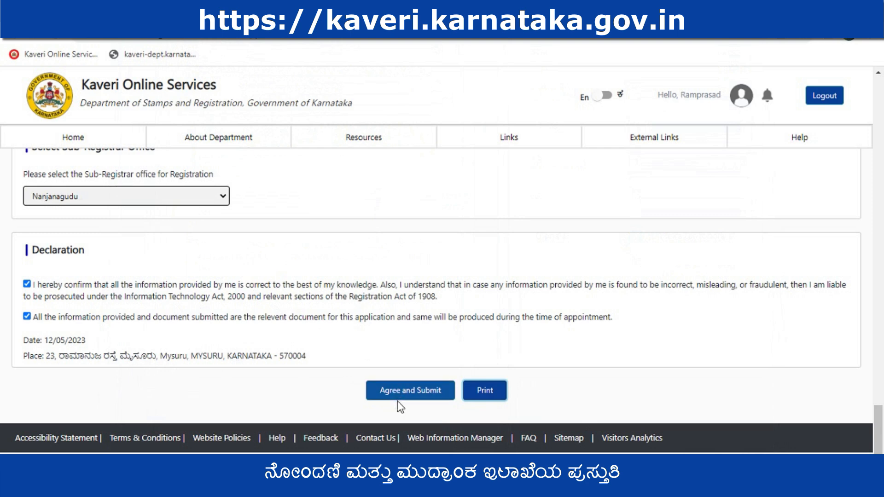
Review the application summary again, from the progress stages and property details through the identifiers' information, before submission
scroll(189, 341, "up", 15)
scroll(203, 329, "up", 20)
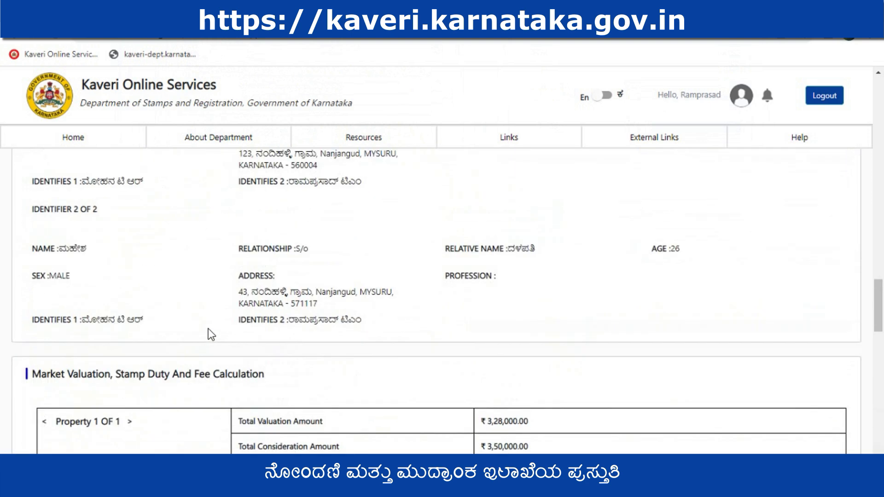
scroll(245, 293, "up", 2)
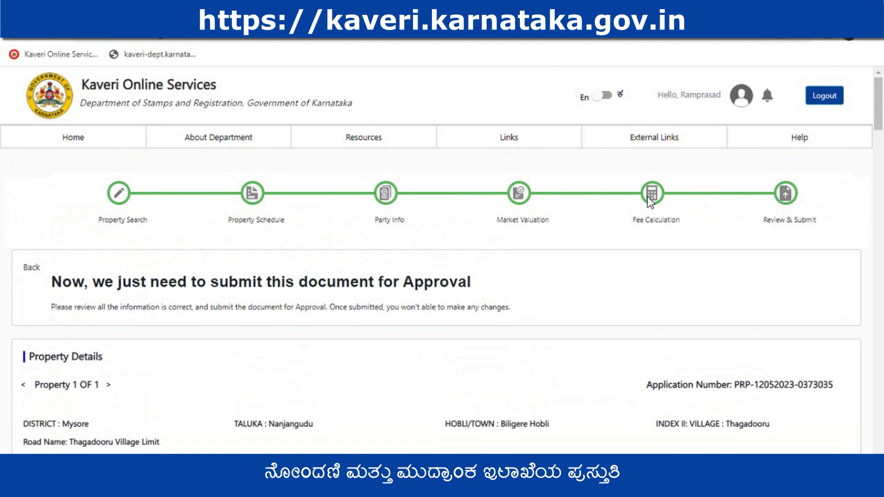
scroll(647, 197, "down", 12)
scroll(367, 303, "down", 20)
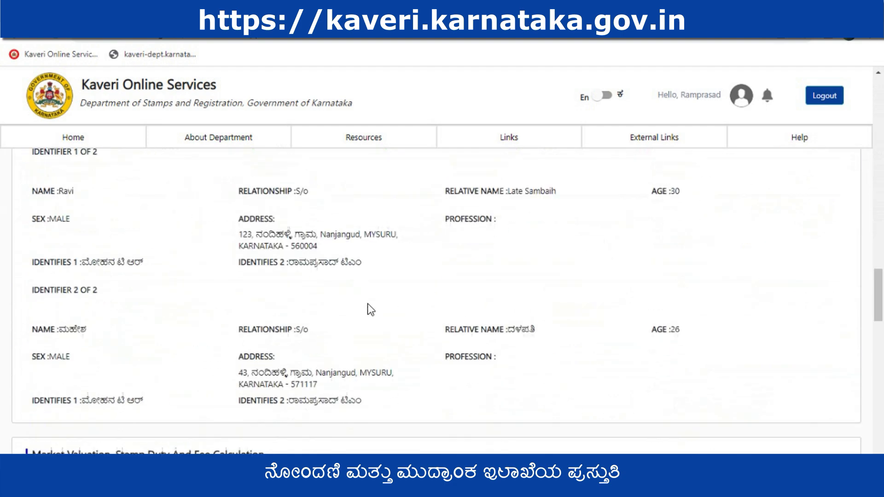